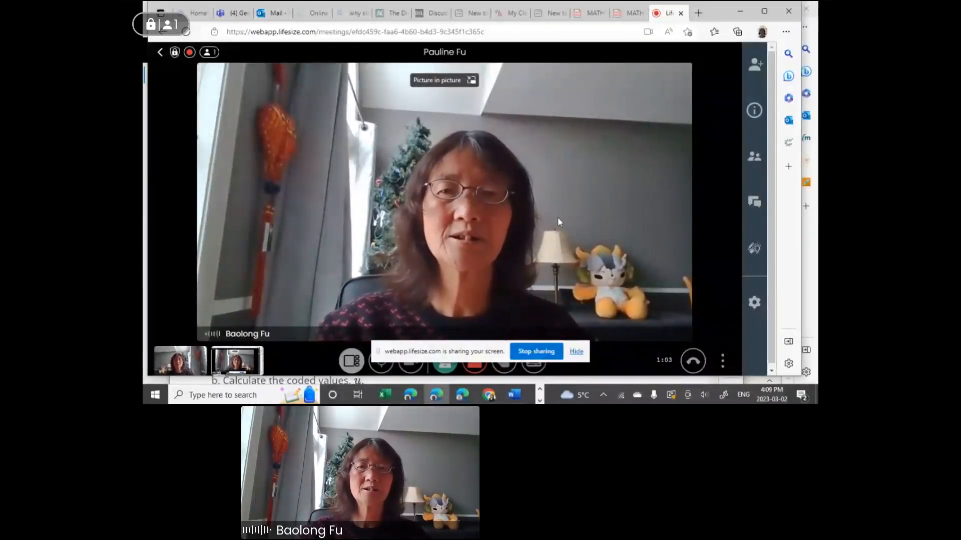
Move the meeting window aside and minimize it to uncover the course page with the tire pressure and mileage scenario.
{"action": "left_click_drag", "start_coordinate": [715, 20], "coordinate": [572, 271]}
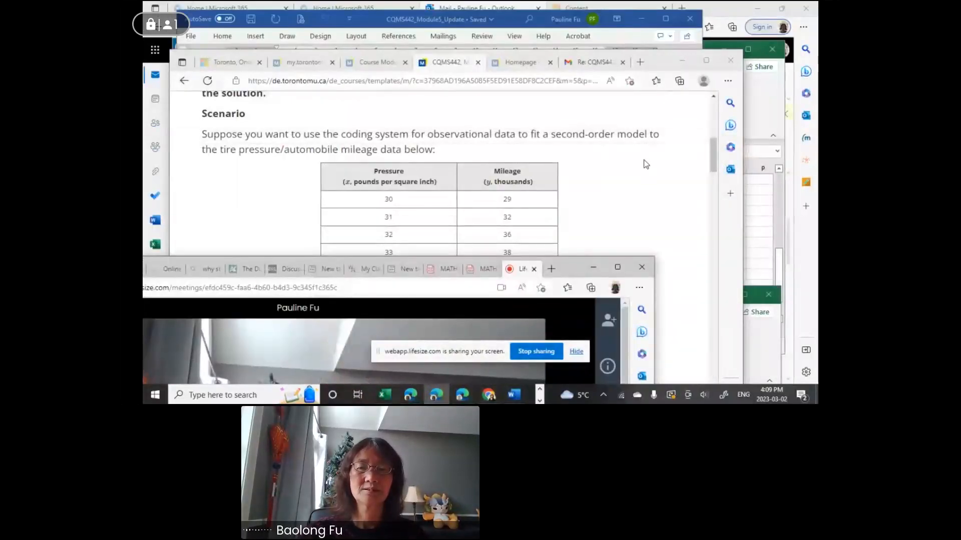
{"action": "left_click", "coordinate": [593, 267]}
{"action": "scroll", "coordinate": [615, 186], "scroll_direction": "down", "scroll_amount": 1}
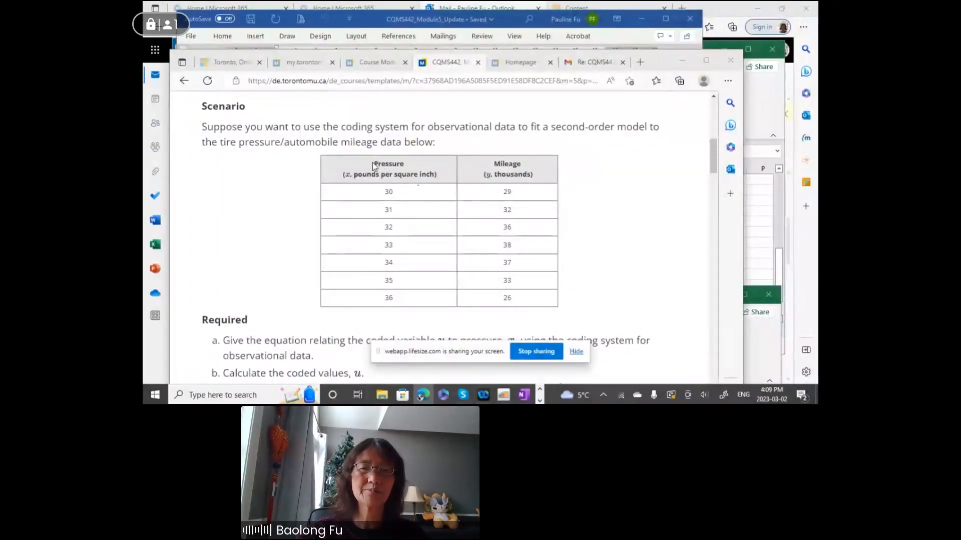
Review the Pressure and Mileage columns of the scenario's data table, continuing to the Required section.
{"action": "left_click_drag", "start_coordinate": [374, 164], "coordinate": [403, 163]}
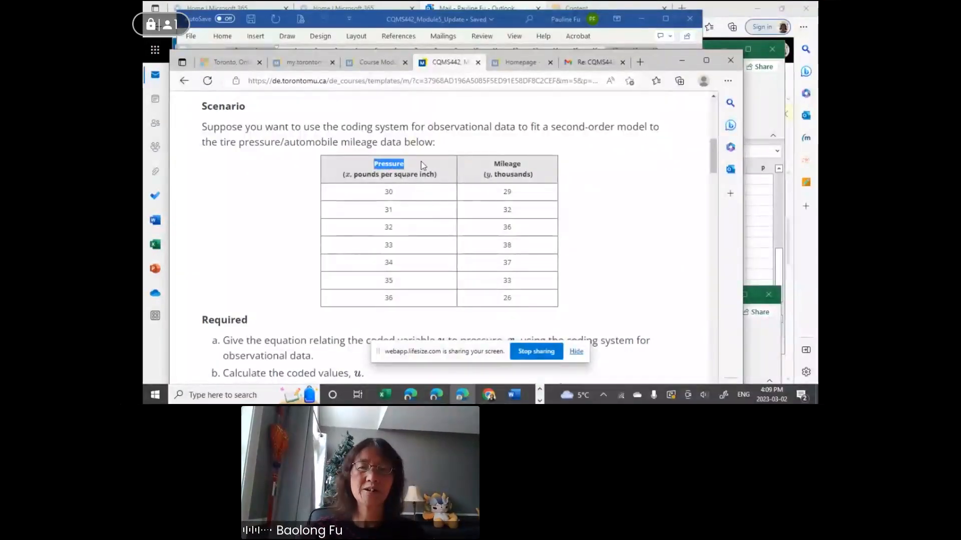
{"action": "left_click", "coordinate": [494, 167]}
{"action": "left_click_drag", "start_coordinate": [494, 165], "coordinate": [525, 163]}
{"action": "scroll", "coordinate": [565, 224], "scroll_direction": "down", "scroll_amount": 1}
{"action": "scroll", "coordinate": [567, 226], "scroll_direction": "down", "scroll_amount": 3}
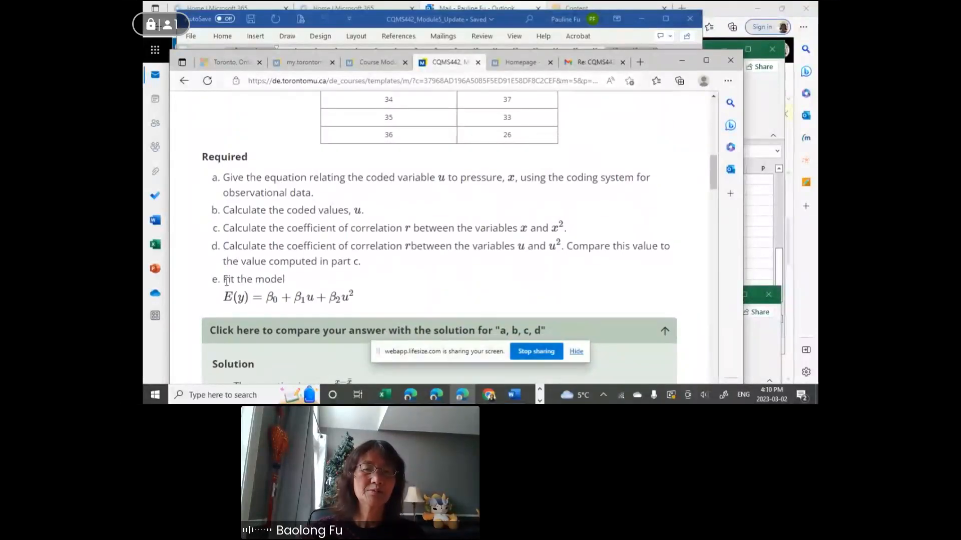
Examine the required tasks on coded values u and fitting the second-order model, along with the solution's equation for u.
{"action": "left_click_drag", "start_coordinate": [224, 280], "coordinate": [358, 299]}
{"action": "left_click", "coordinate": [298, 282]}
{"action": "triple_click", "coordinate": [315, 288]}
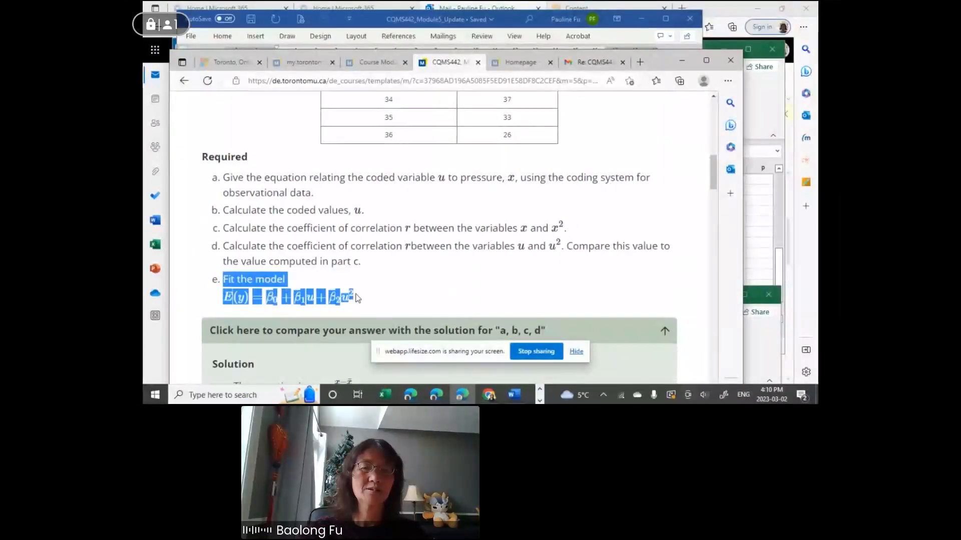
{"action": "left_click", "coordinate": [381, 295]}
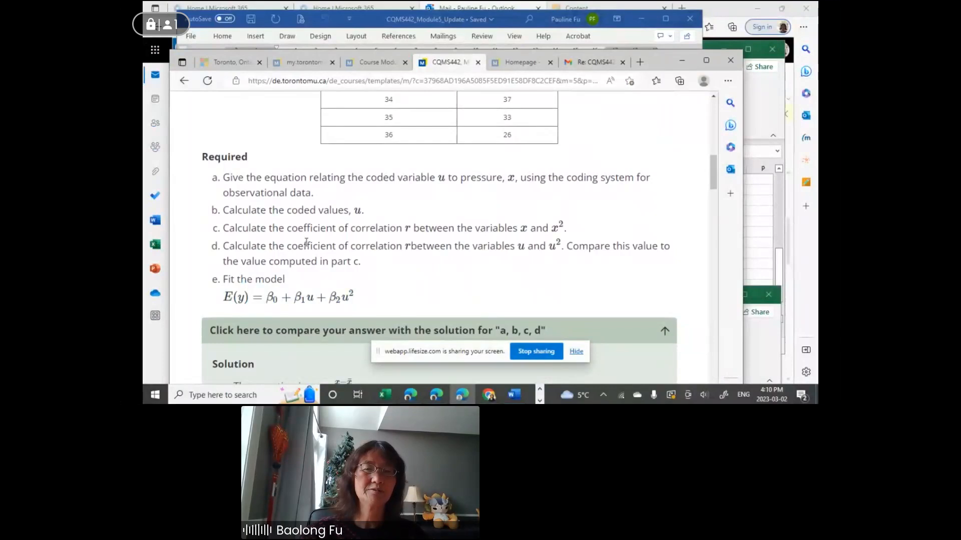
{"action": "left_click_drag", "start_coordinate": [229, 211], "coordinate": [372, 211]}
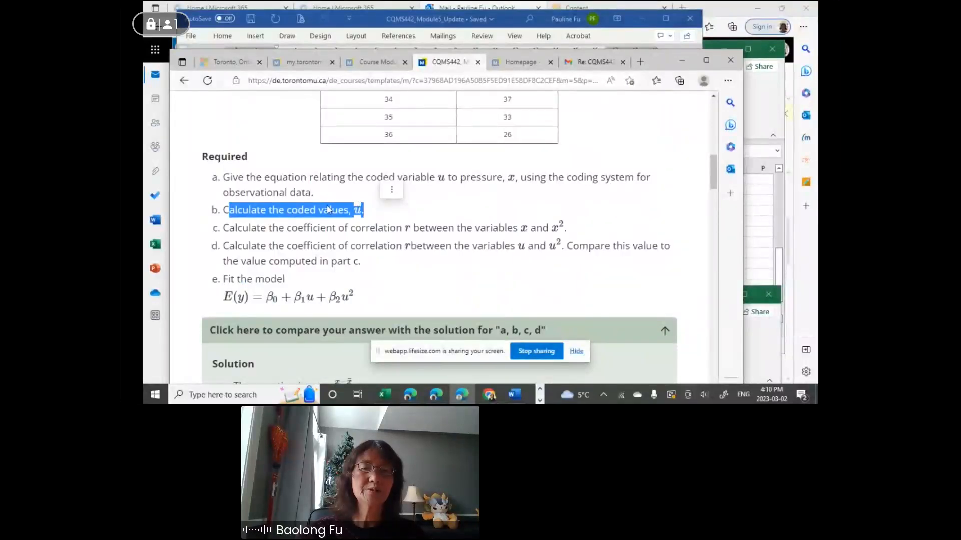
{"action": "scroll", "coordinate": [328, 210], "scroll_direction": "down", "scroll_amount": 3}
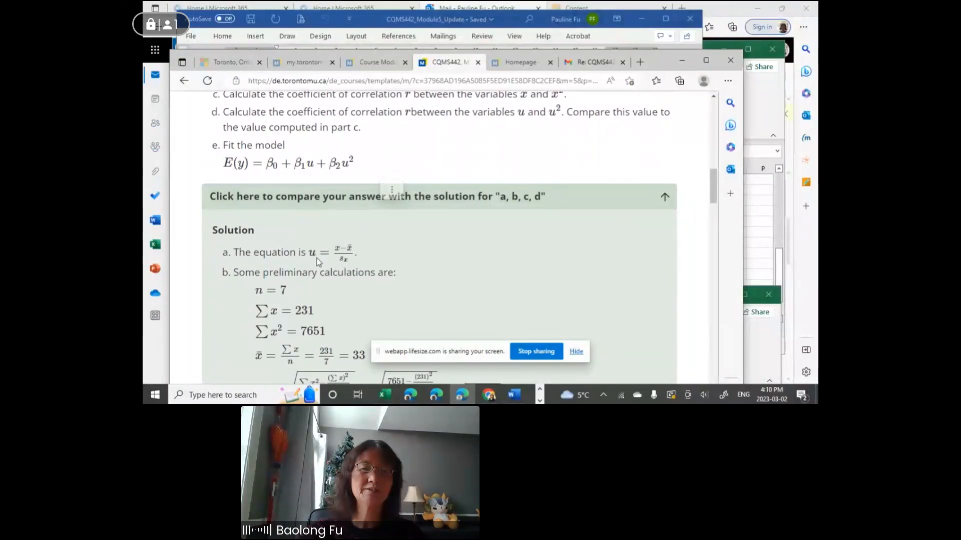
{"action": "scroll", "coordinate": [313, 265], "scroll_direction": "up", "scroll_amount": 1}
{"action": "left_click_drag", "start_coordinate": [364, 115], "coordinate": [229, 116]}
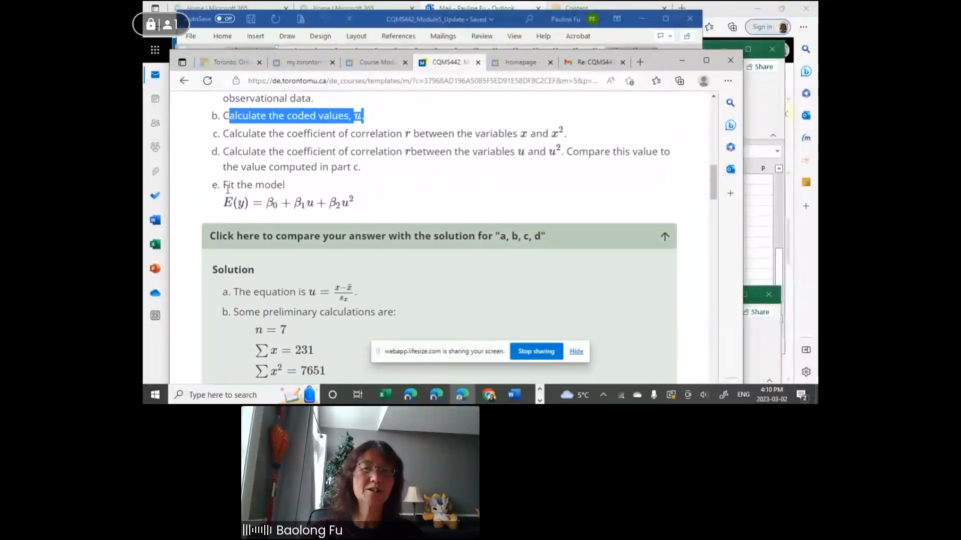
{"action": "left_click_drag", "start_coordinate": [223, 185], "coordinate": [365, 204]}
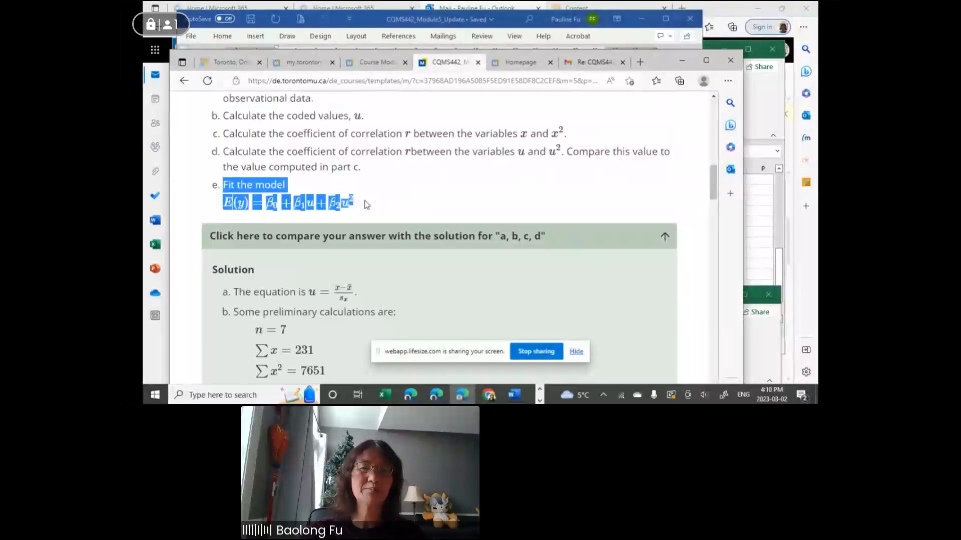
Switch to the Book6 workbook in Excel with the pressure and mileage data, arranging the windows so its sheet is fully visible.
{"action": "left_click_drag", "start_coordinate": [653, 64], "coordinate": [592, 212]}
{"action": "left_click", "coordinate": [741, 125]}
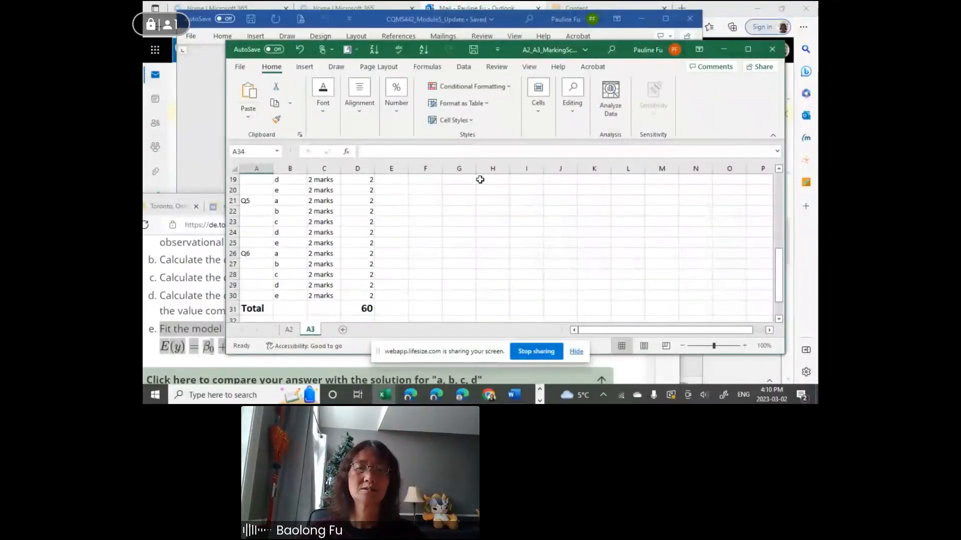
{"action": "scroll", "coordinate": [472, 183], "scroll_direction": "up", "scroll_amount": 1}
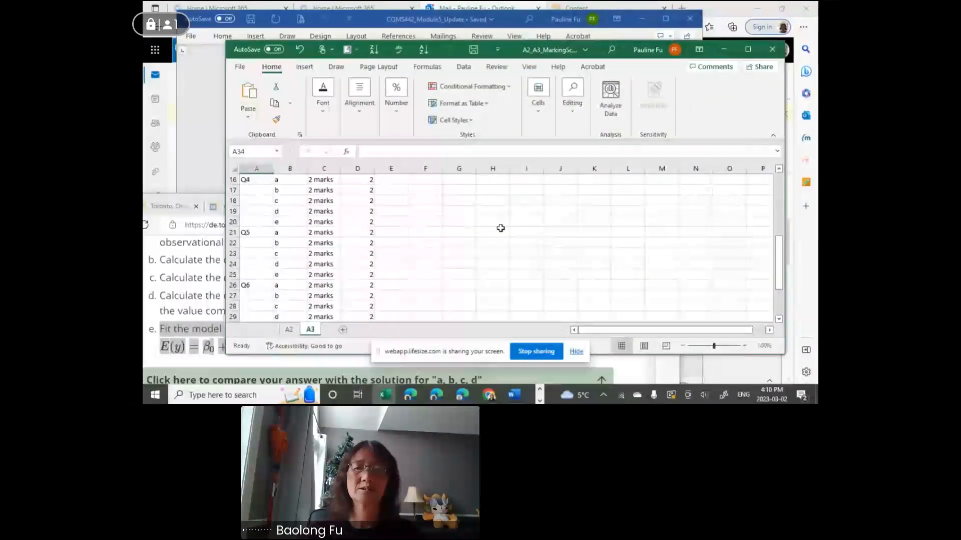
{"action": "left_click", "coordinate": [386, 395]}
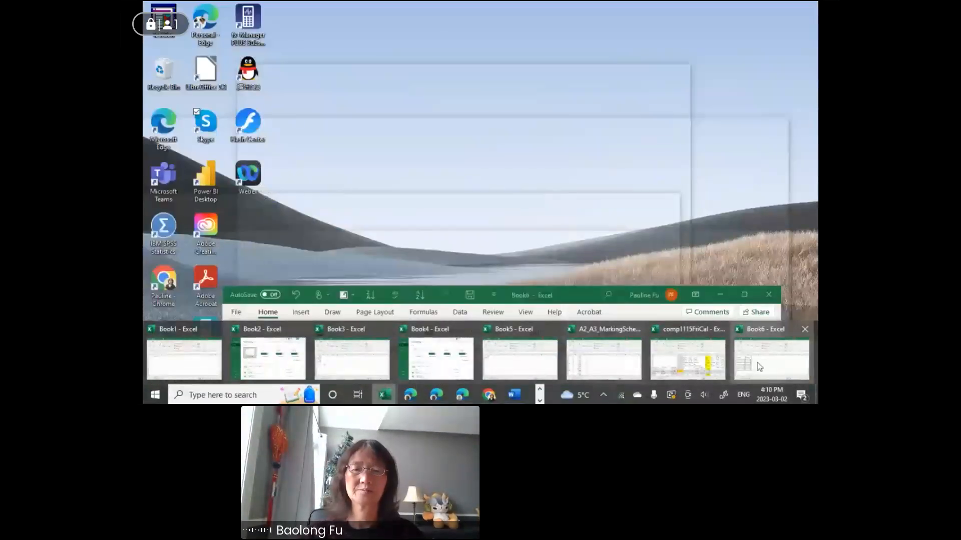
{"action": "left_click", "coordinate": [757, 363]}
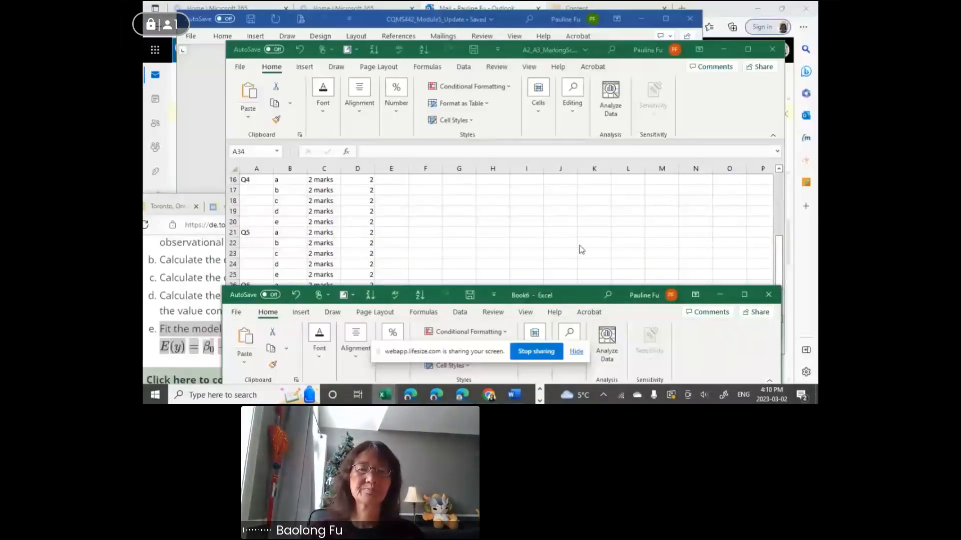
{"action": "left_click_drag", "start_coordinate": [607, 293], "coordinate": [539, 46]}
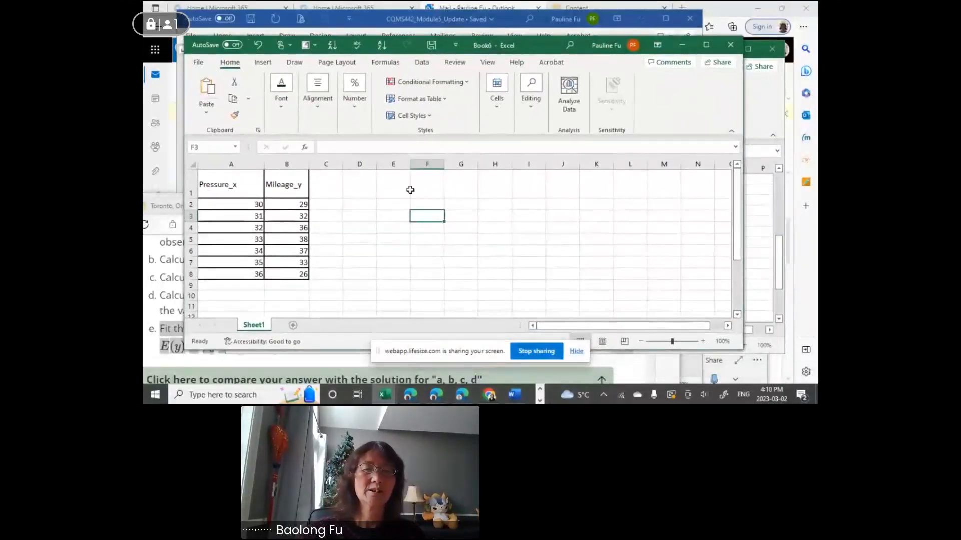
Label A9 "mean" and calculate the average of the pressure values A2:A8 in B9.
{"action": "left_click", "coordinate": [232, 286]}
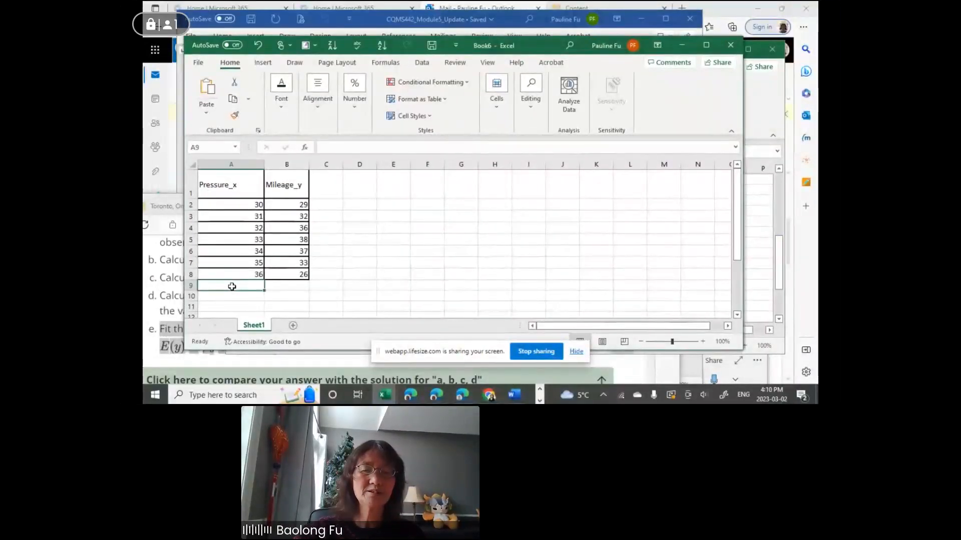
{"action": "type", "text": "mean"}
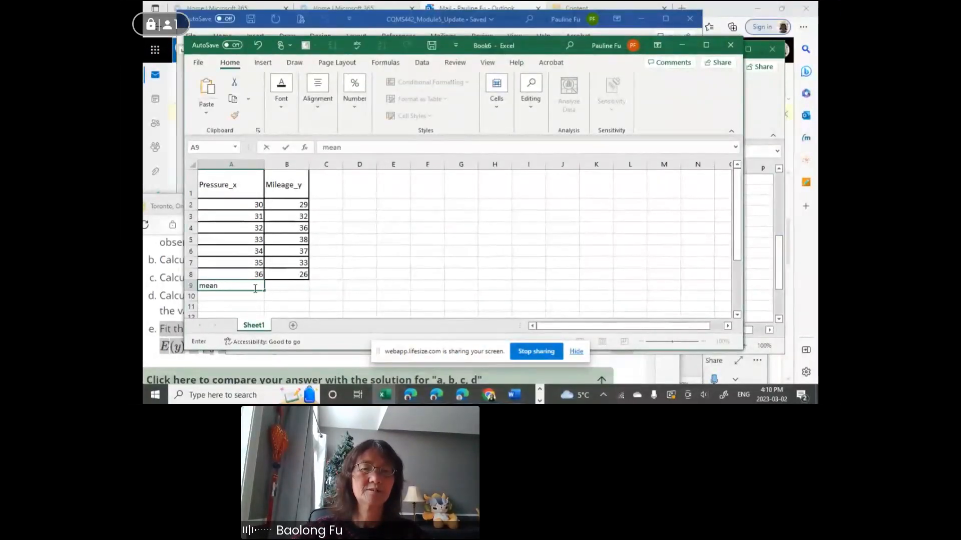
{"action": "left_click", "coordinate": [289, 287]}
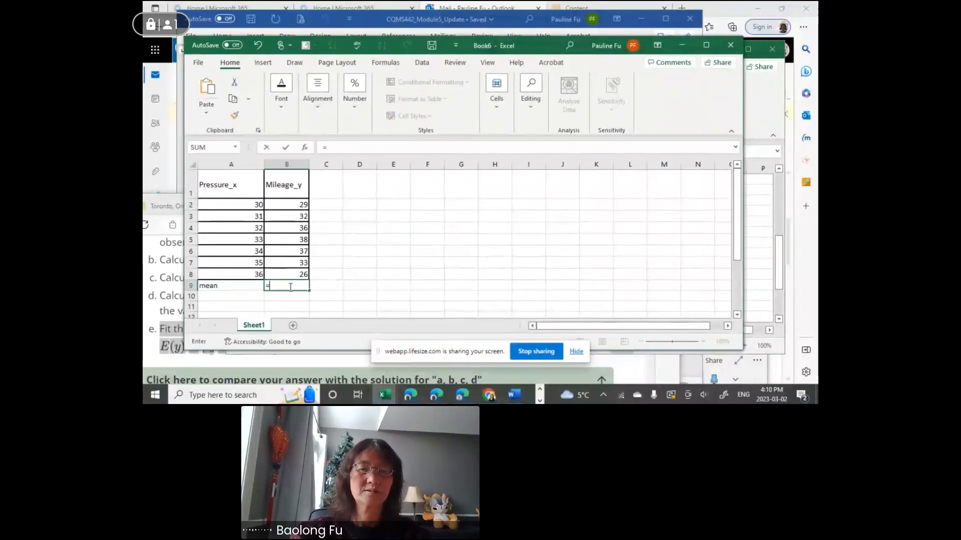
{"action": "type", "text": "=average("}
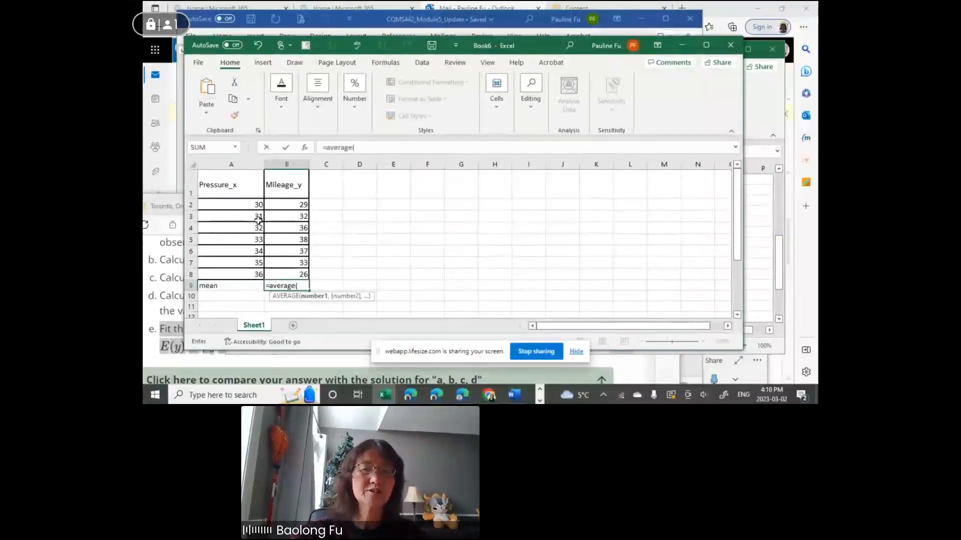
{"action": "left_click_drag", "start_coordinate": [246, 208], "coordinate": [240, 270]}
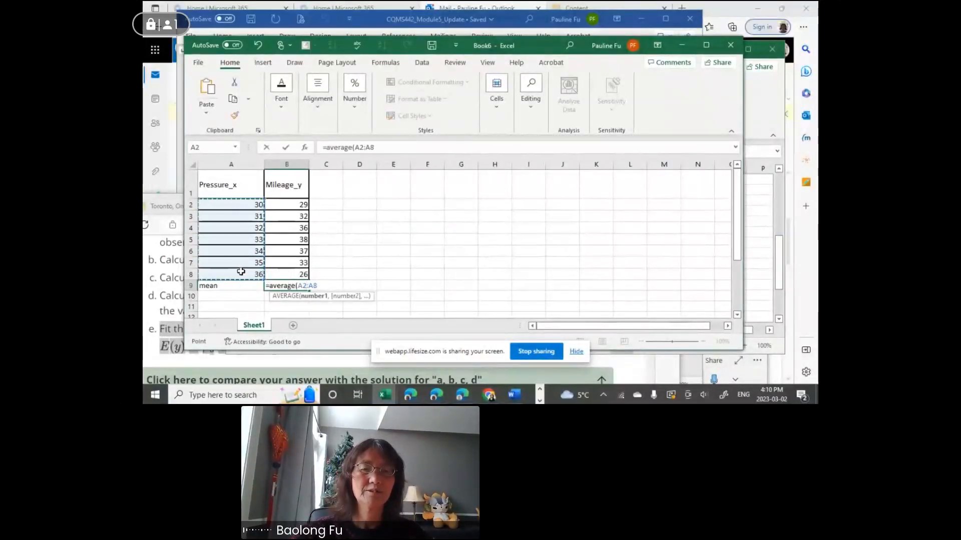
{"action": "key", "text": "Return"}
Label A10 "stdev" and calculate the sample standard deviation of A2:A8 in B10 with STDEV.S.
{"action": "left_click", "coordinate": [228, 297]}
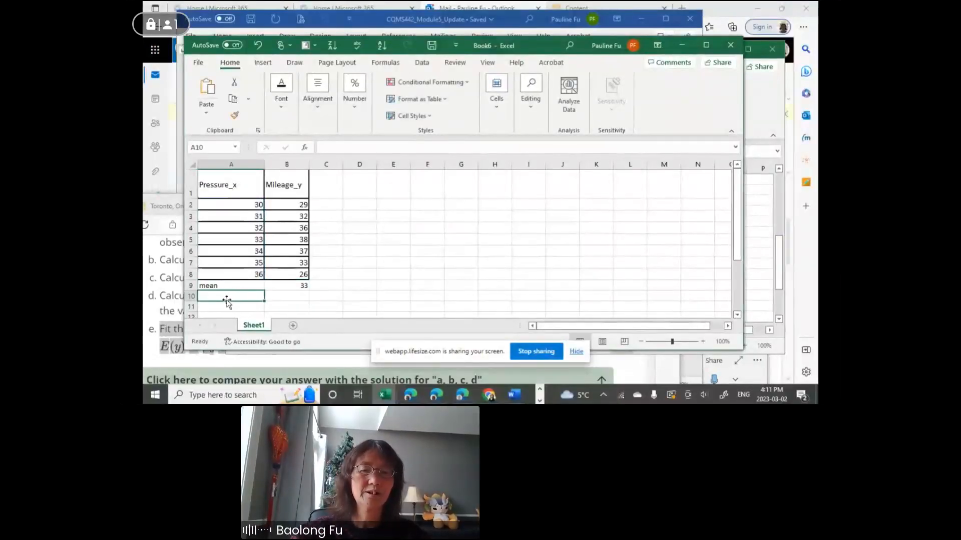
{"action": "type", "text": "std"}
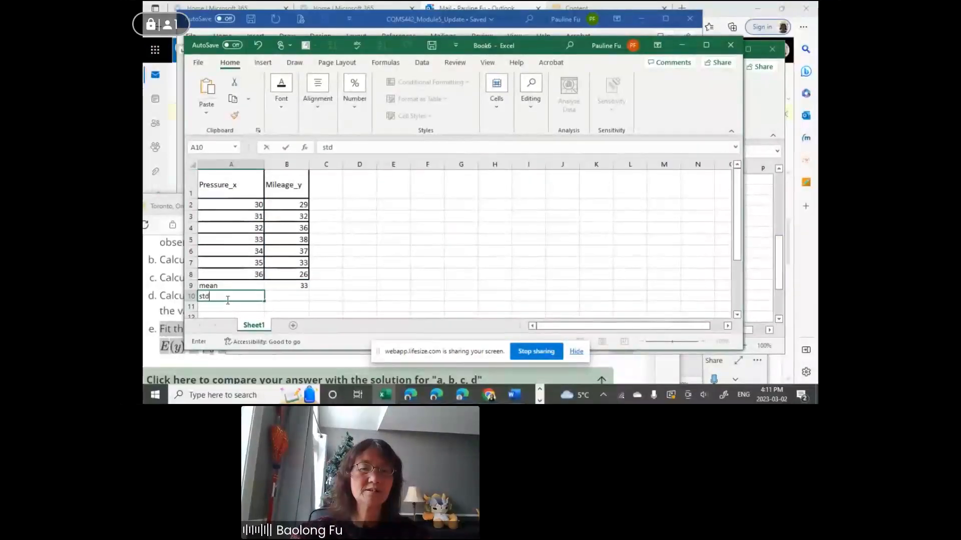
{"action": "type", "text": "ev"}
{"action": "left_click", "coordinate": [279, 298]}
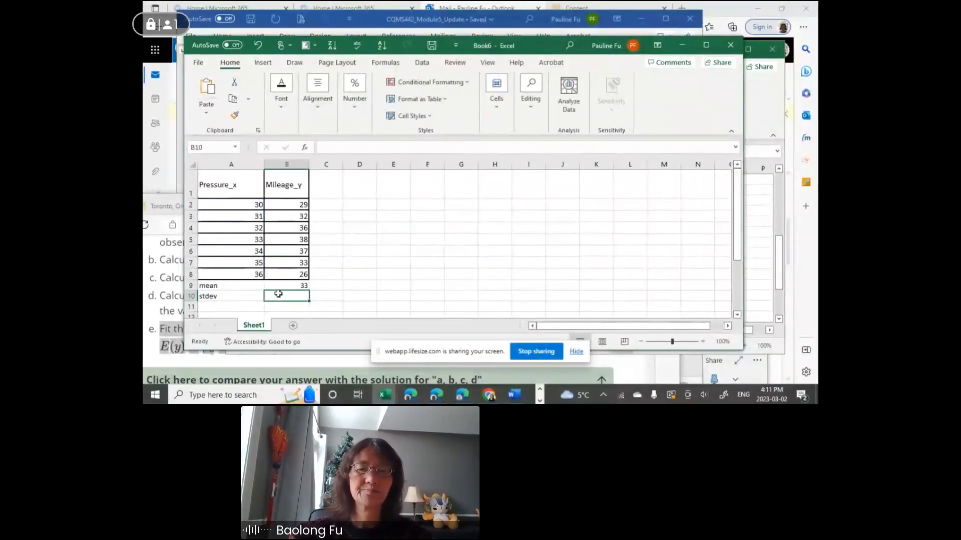
{"action": "type", "text": "=std"}
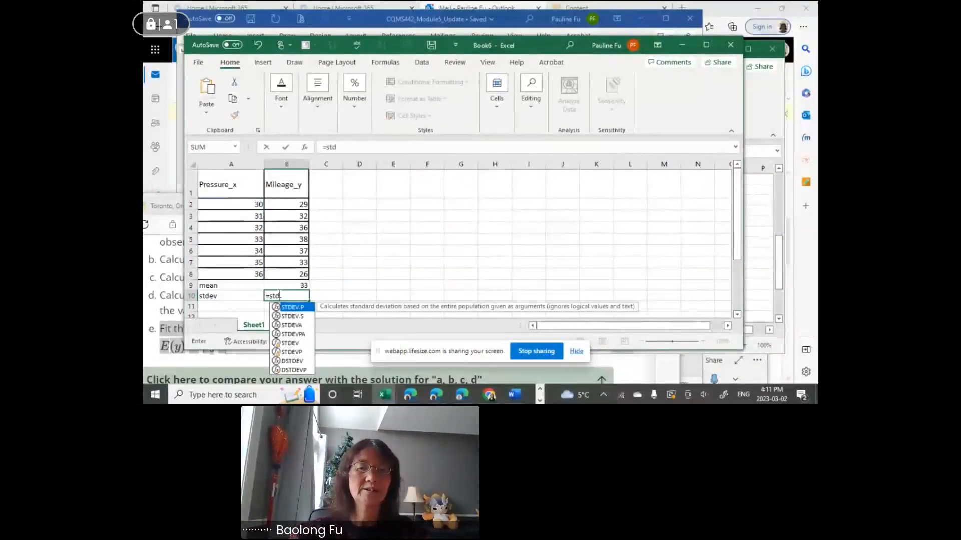
{"action": "type", "text": "ev.s("}
{"action": "left_click_drag", "start_coordinate": [240, 205], "coordinate": [236, 269]}
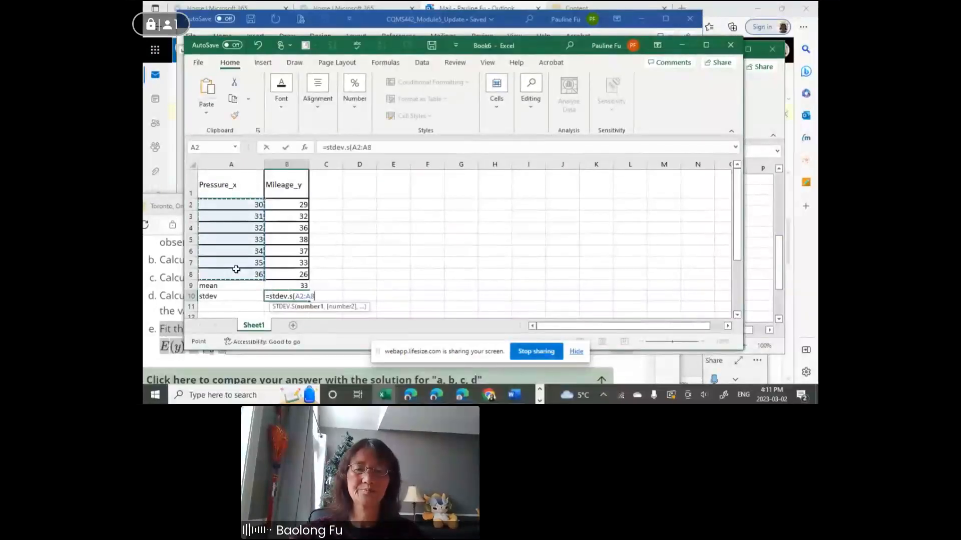
{"action": "key", "text": "Return"}
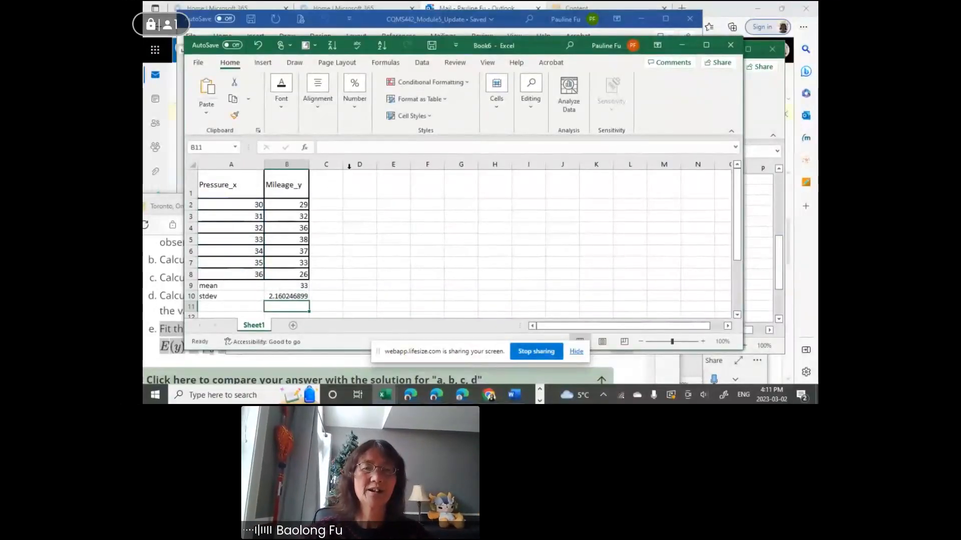
Widen column C slightly and enter the header "u" in C1.
{"action": "left_click_drag", "start_coordinate": [349, 166], "coordinate": [351, 165]}
{"action": "left_click", "coordinate": [335, 188]}
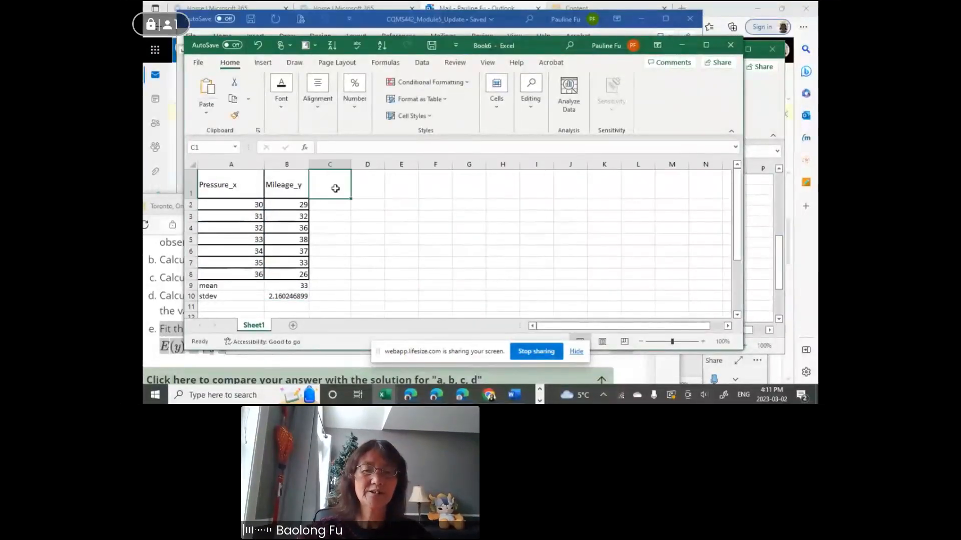
{"action": "type", "text": "u"}
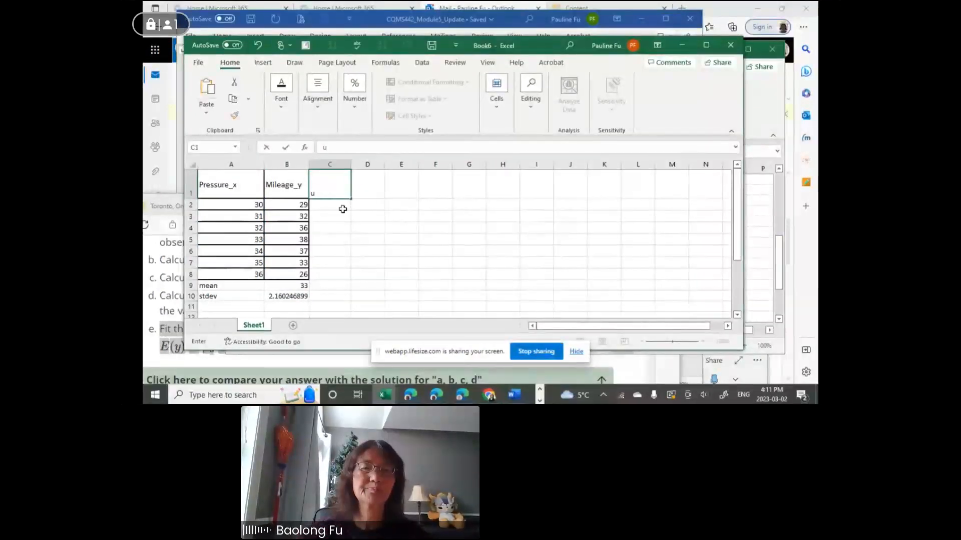
{"action": "key", "text": "Return"}
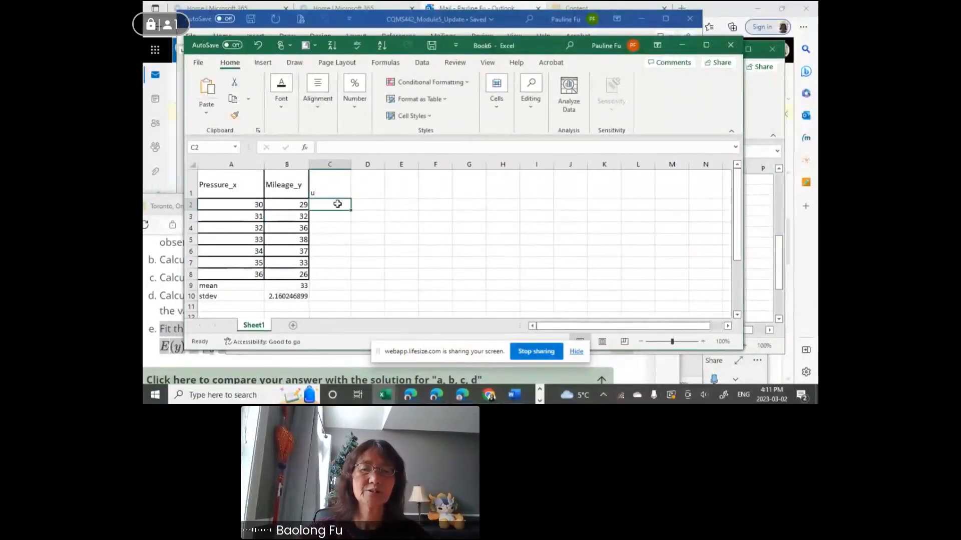
Build the coded-value formula =(A2-B9)/B10 in C2, subtracting the mean and dividing by the standard deviation.
{"action": "type", "text": "="}
{"action": "left_click", "coordinate": [247, 207]}
{"action": "type", "text": "-"}
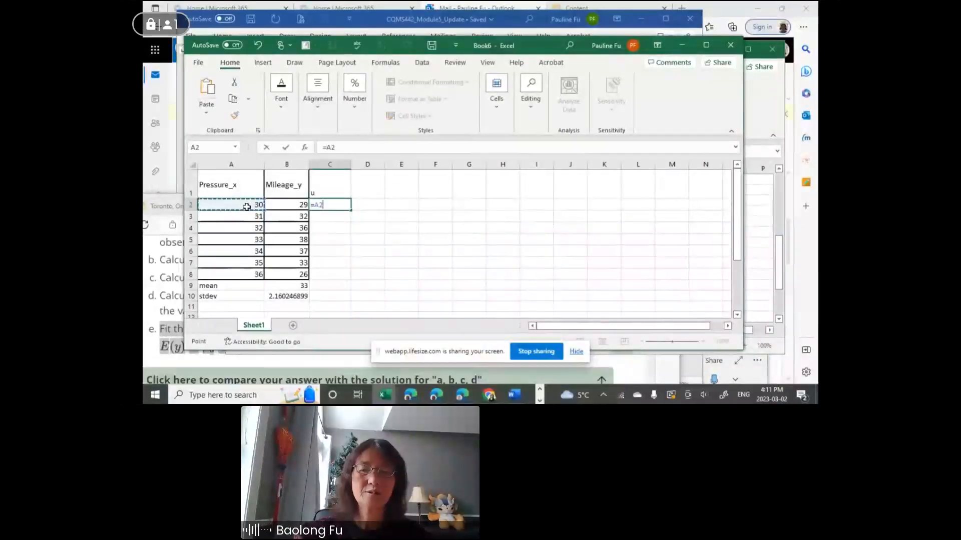
{"action": "left_click", "coordinate": [287, 287]}
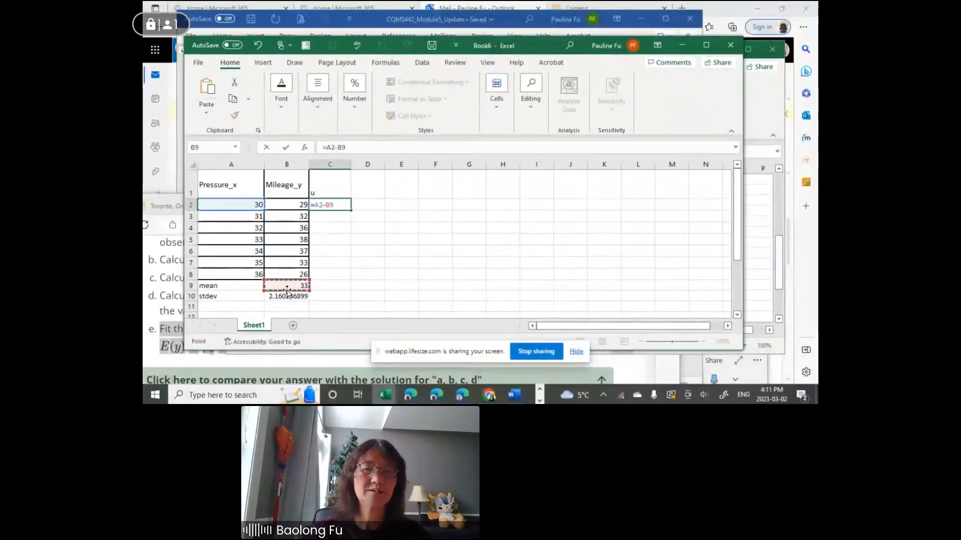
{"action": "left_click", "coordinate": [354, 148]}
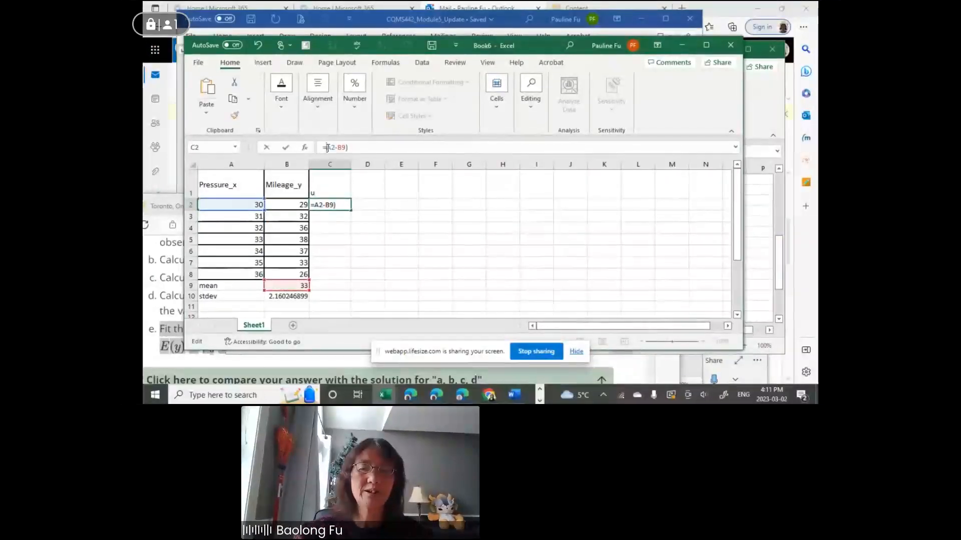
{"action": "type", "text": "/"}
{"action": "left_click", "coordinate": [283, 299]}
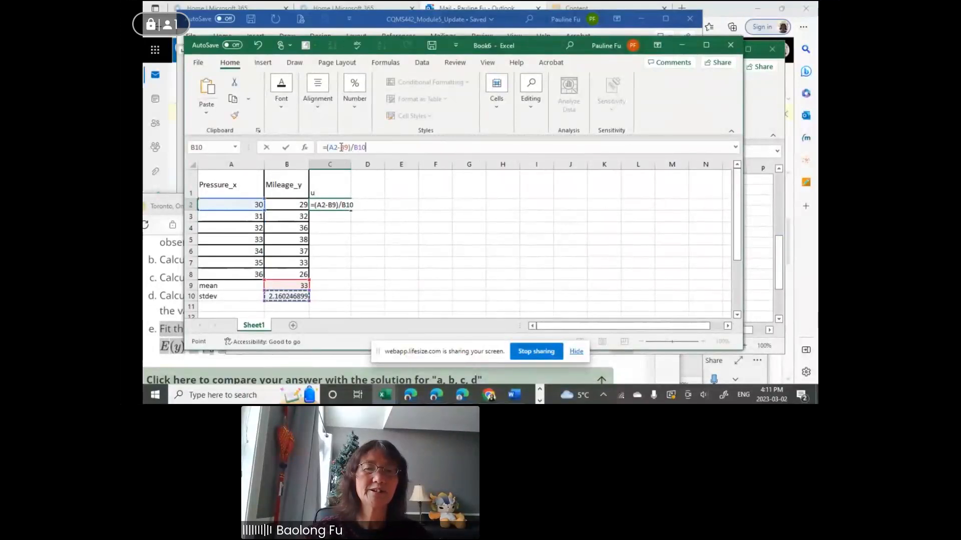
Make the mean and standard deviation references absolute in the C2 formula, as $B$9 and $B$10.
{"action": "left_click_drag", "start_coordinate": [342, 148], "coordinate": [348, 147]}
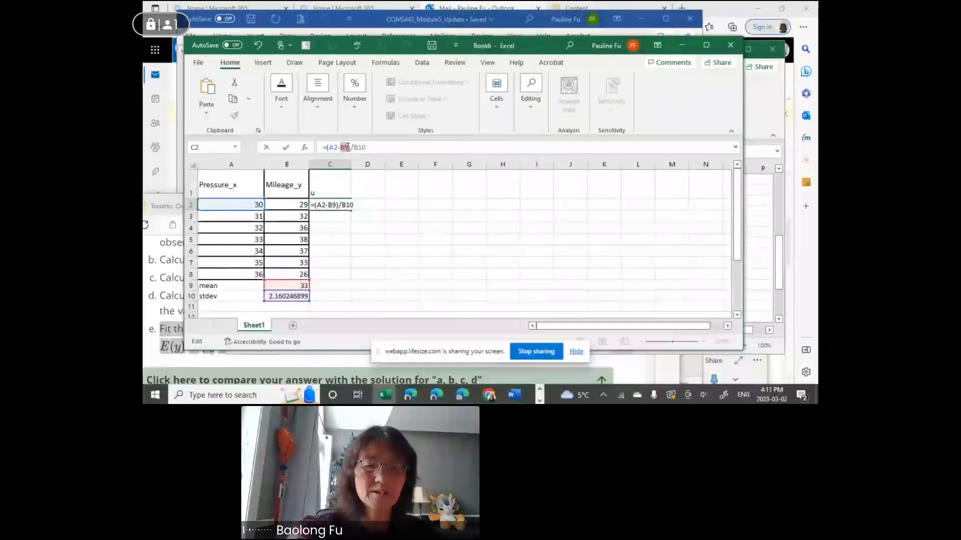
{"action": "key", "text": "alt+Tab"}
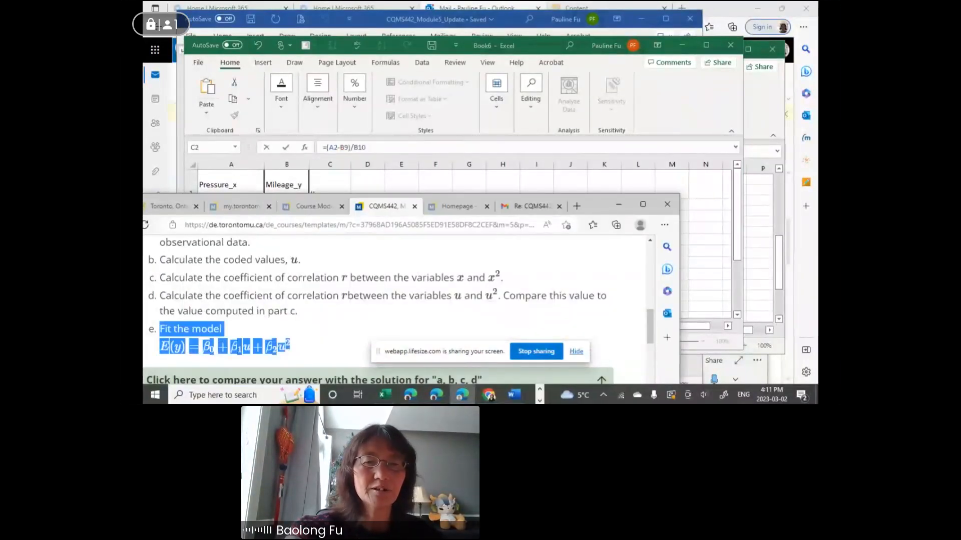
{"action": "left_click", "coordinate": [440, 225]}
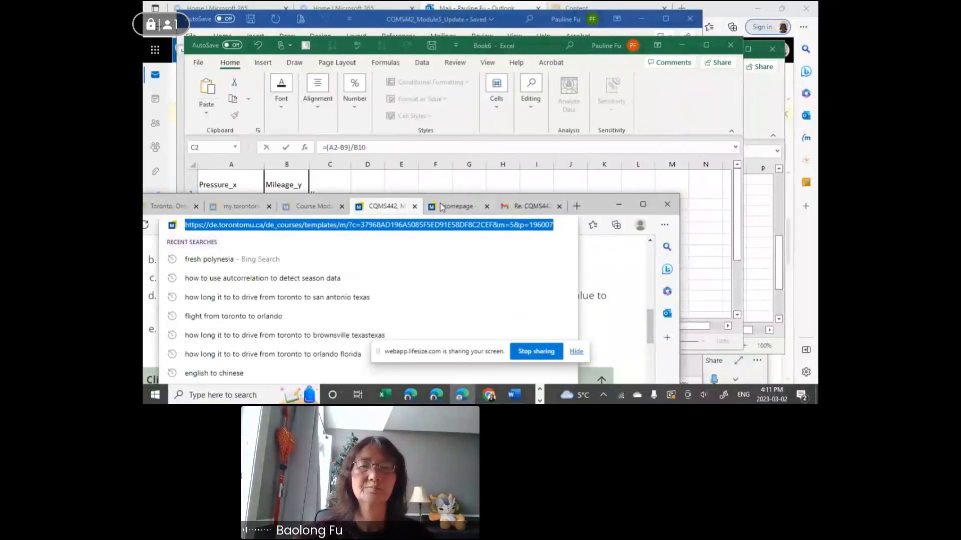
{"action": "key", "text": "alt+Tab"}
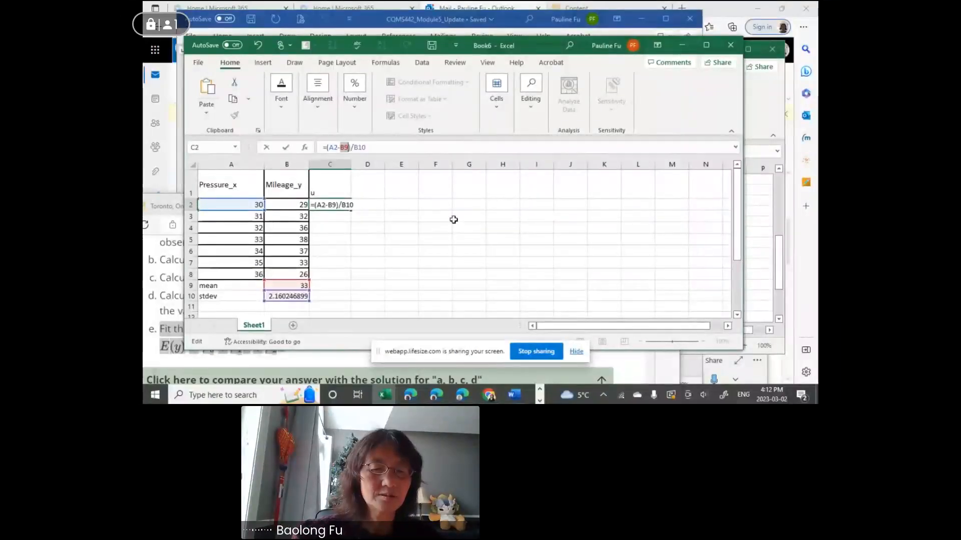
{"action": "key", "text": "F4"}
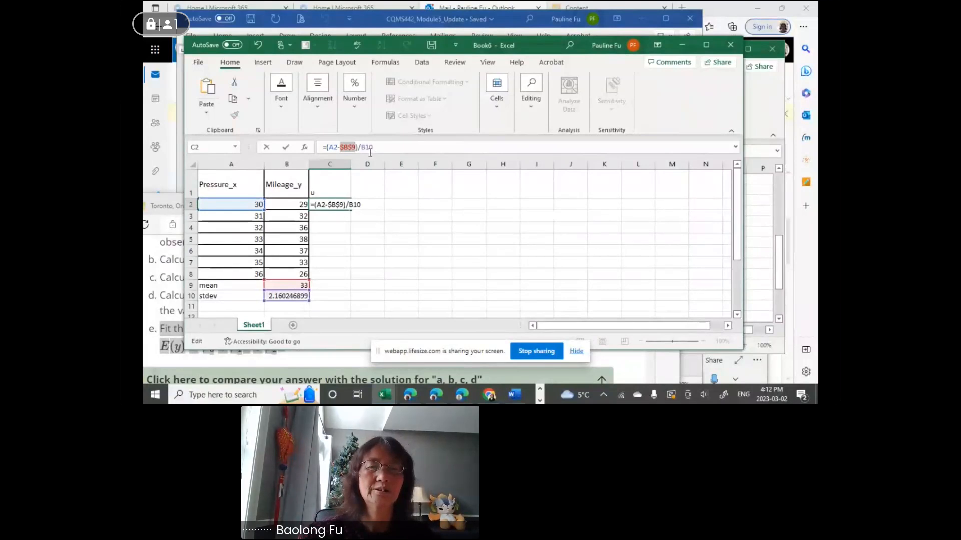
{"action": "left_click_drag", "start_coordinate": [362, 148], "coordinate": [372, 147]}
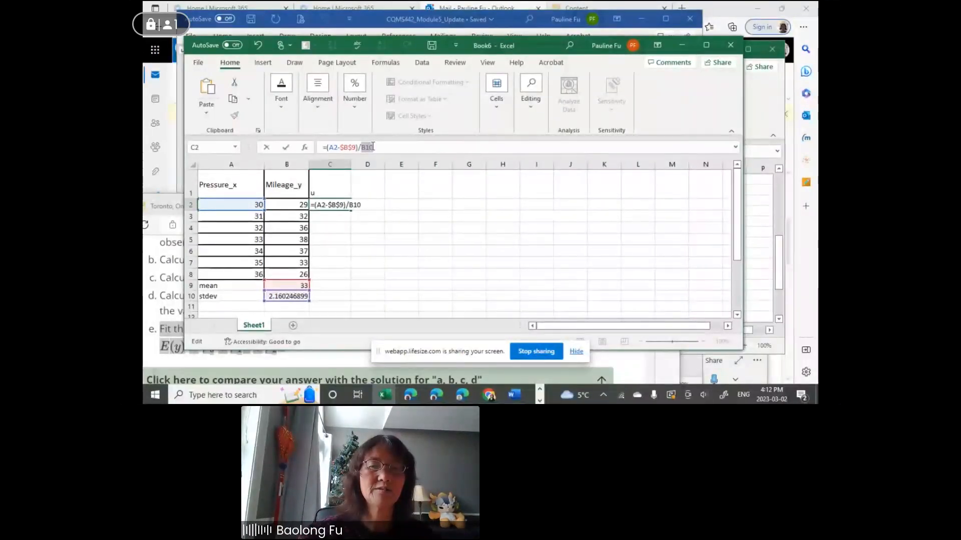
{"action": "key", "text": "F4"}
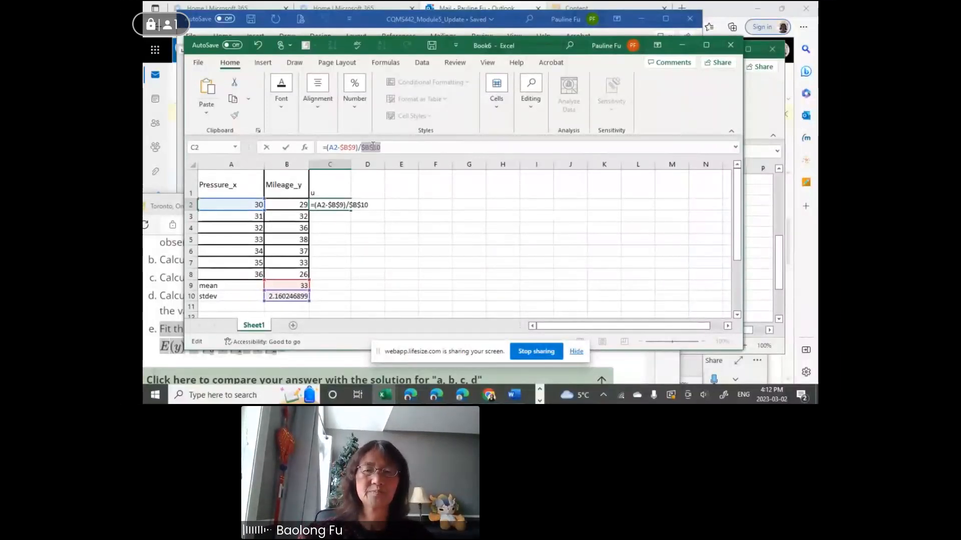
Enter the C2 formula and fill it down through C8 for all pressure values.
{"action": "key", "text": "Return"}
{"action": "left_click", "coordinate": [330, 205]}
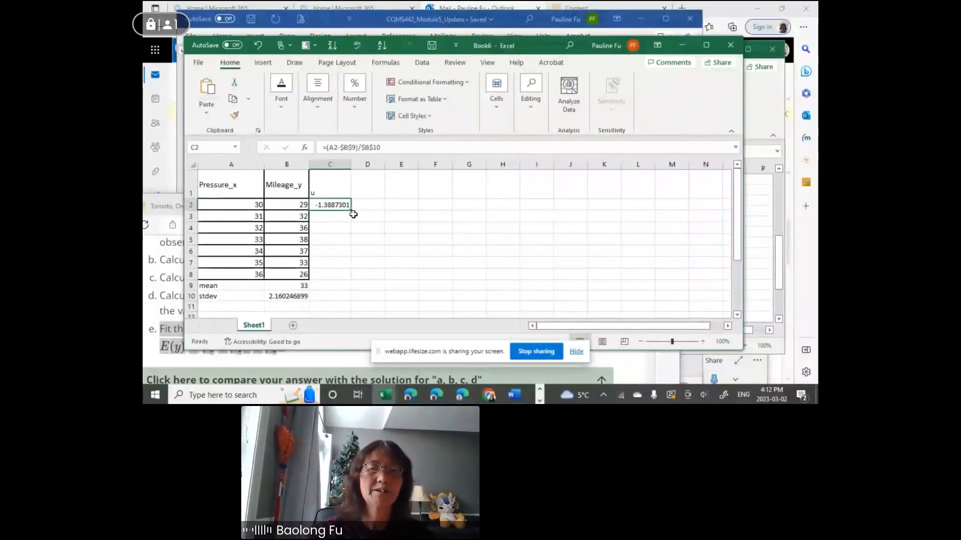
{"action": "left_click_drag", "start_coordinate": [351, 209], "coordinate": [350, 278]}
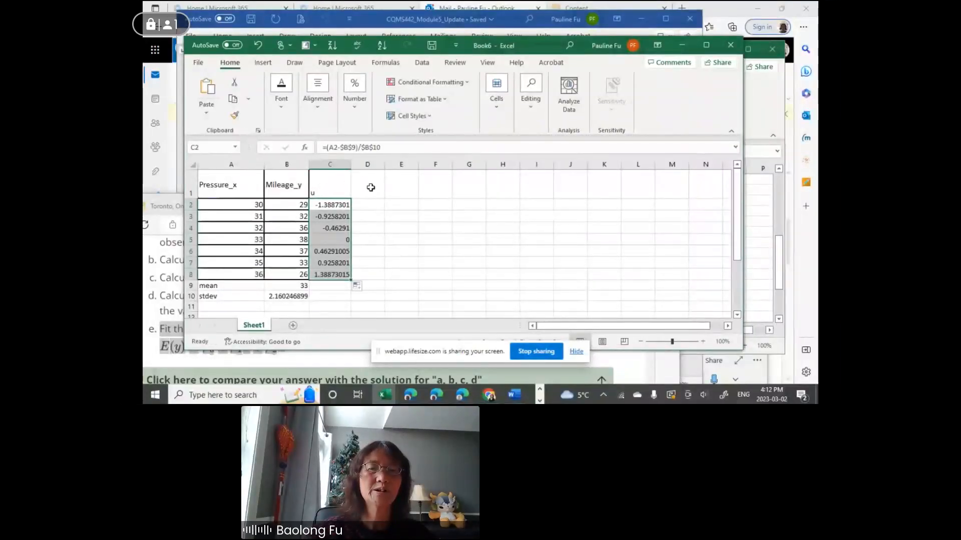
Switch to the CQMS442_Module5_Update document in Word and review the tire pressure question and the model to fit.
{"action": "key", "text": "alt+Tab"}
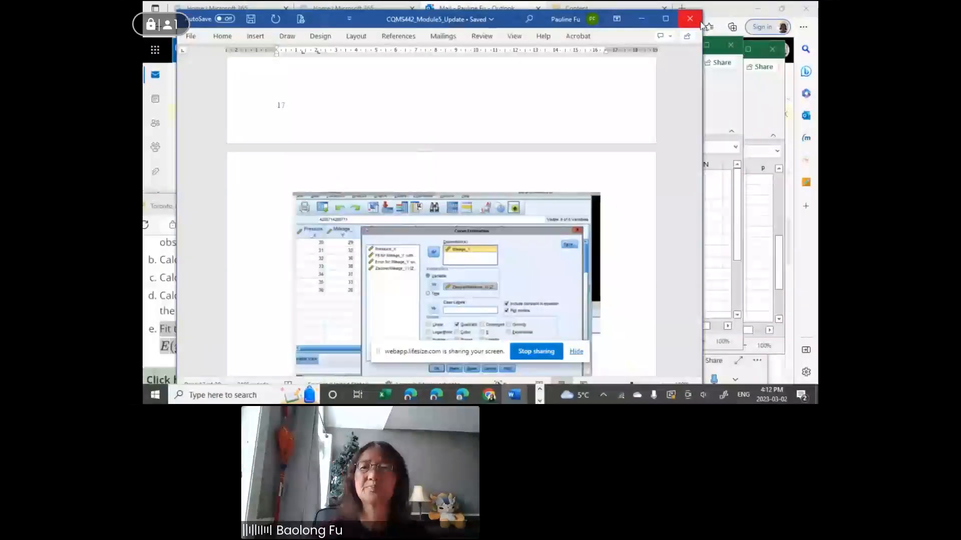
{"action": "left_click", "coordinate": [723, 11]}
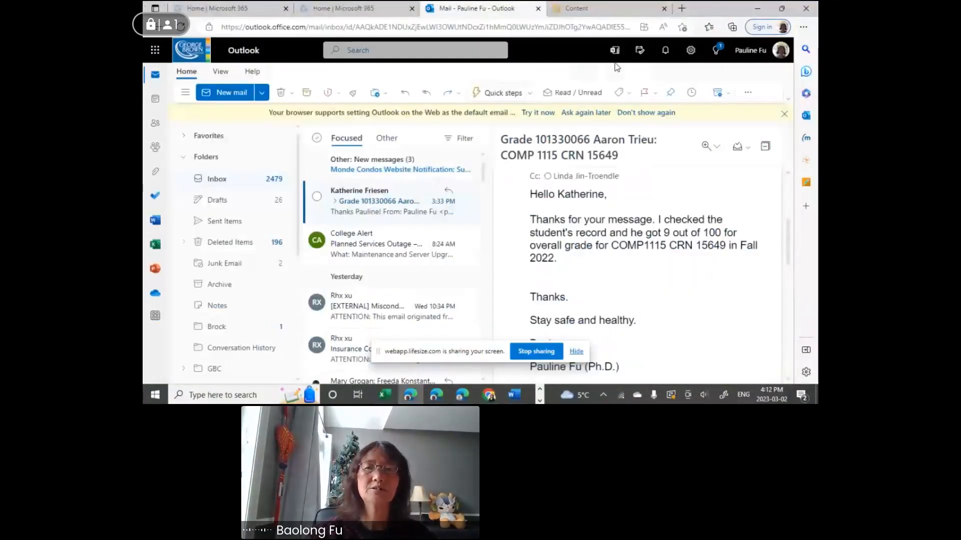
{"action": "left_click", "coordinate": [757, 8]}
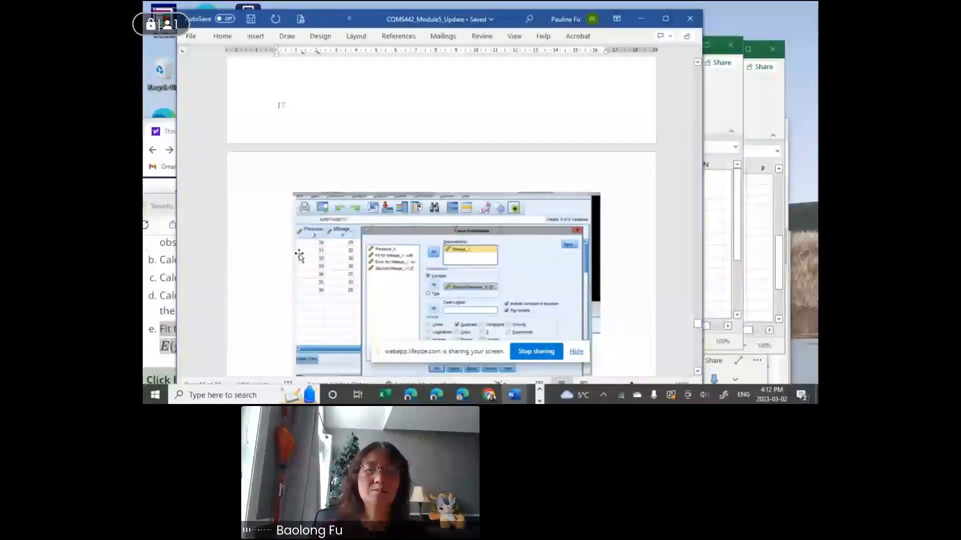
{"action": "scroll", "coordinate": [300, 254], "scroll_direction": "down", "scroll_amount": 5}
{"action": "scroll", "coordinate": [300, 254], "scroll_direction": "up", "scroll_amount": 8}
{"action": "scroll", "coordinate": [300, 253], "scroll_direction": "up", "scroll_amount": 15}
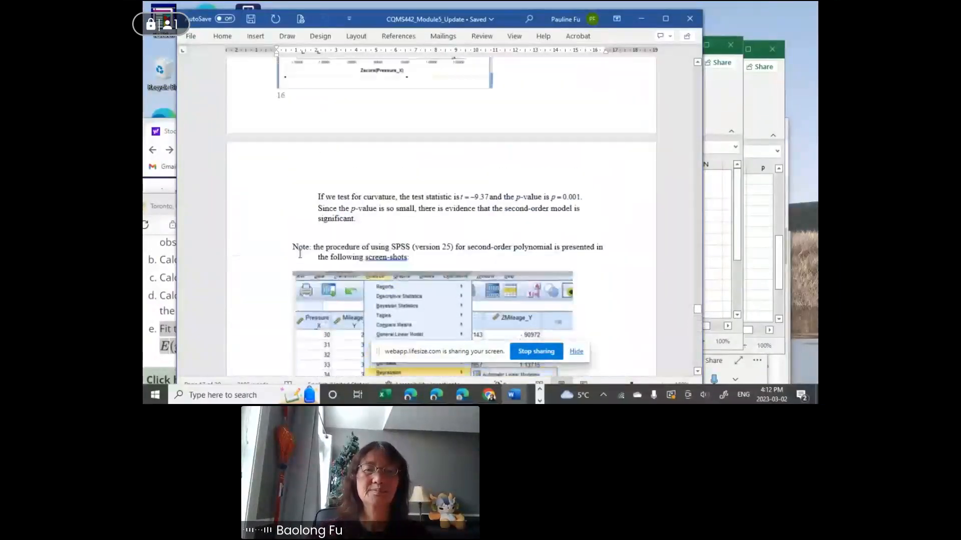
{"action": "scroll", "coordinate": [301, 254], "scroll_direction": "up", "scroll_amount": 12}
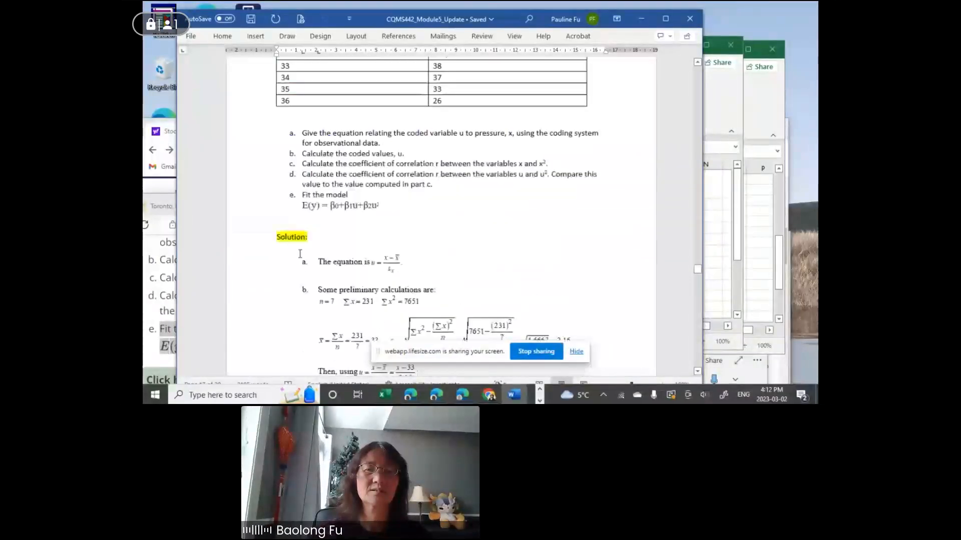
{"action": "scroll", "coordinate": [300, 254], "scroll_direction": "down", "scroll_amount": 1}
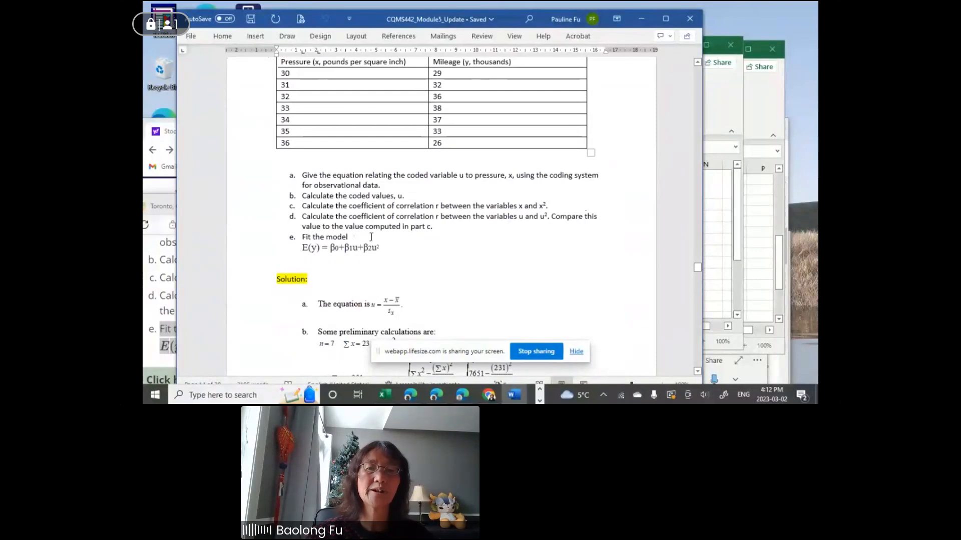
Switch back to the Book6 workbook in Excel and enter the header "u^2" in D1.
{"action": "left_click", "coordinate": [713, 200]}
{"action": "left_click", "coordinate": [371, 186]}
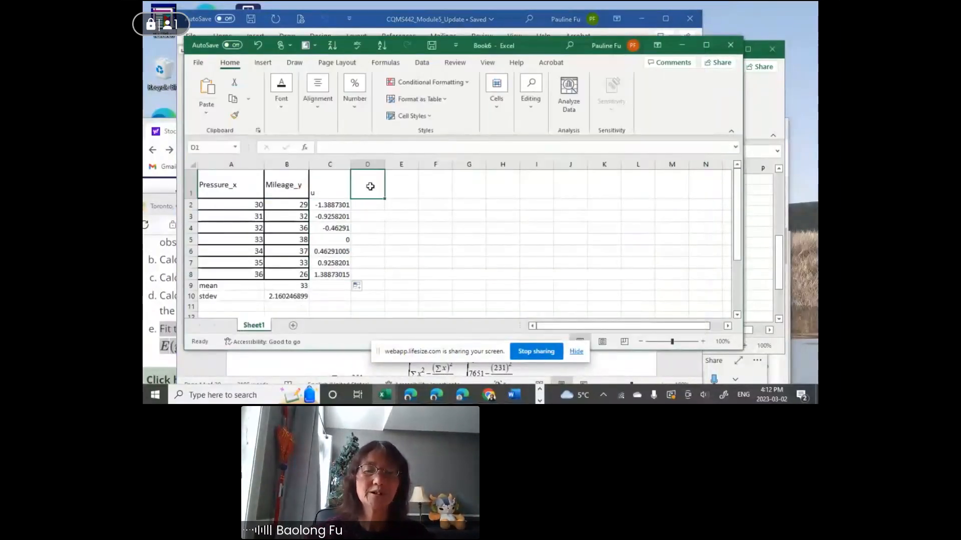
{"action": "type", "text": "u^"}
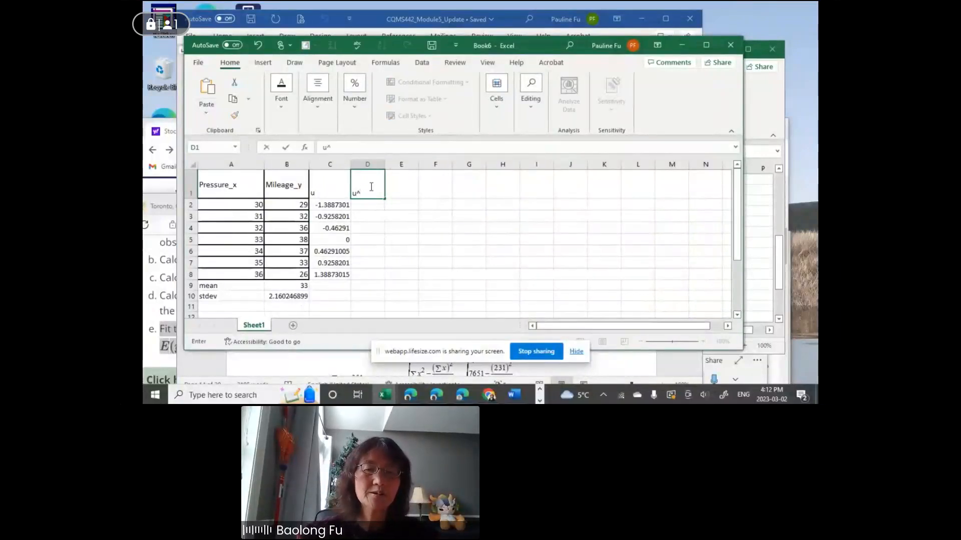
Calculate the squared coded value in D2 with =C2^2 and fill the formula down through D8.
{"action": "left_click", "coordinate": [368, 205]}
{"action": "type", "text": "="}
{"action": "left_click", "coordinate": [331, 204]}
{"action": "type", "text": "^2"}
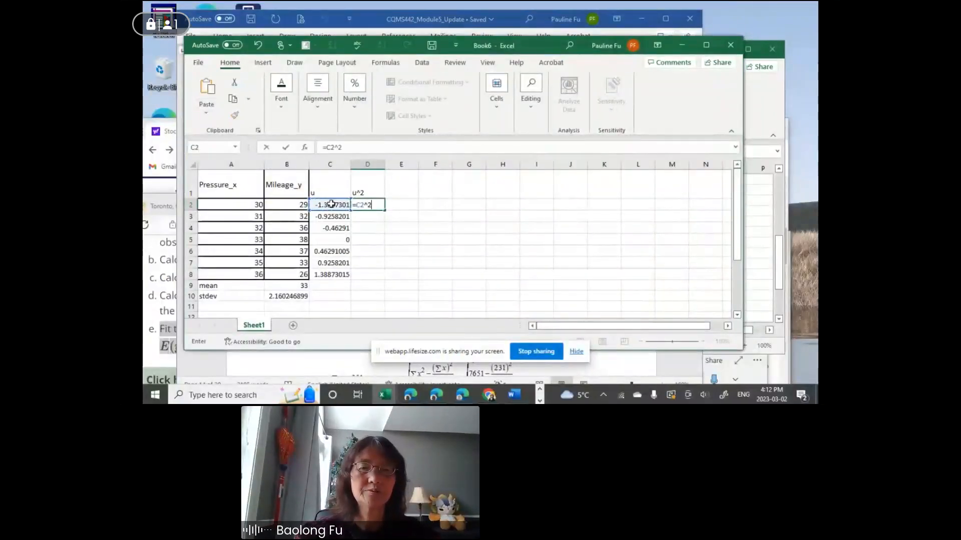
{"action": "key", "text": "Return"}
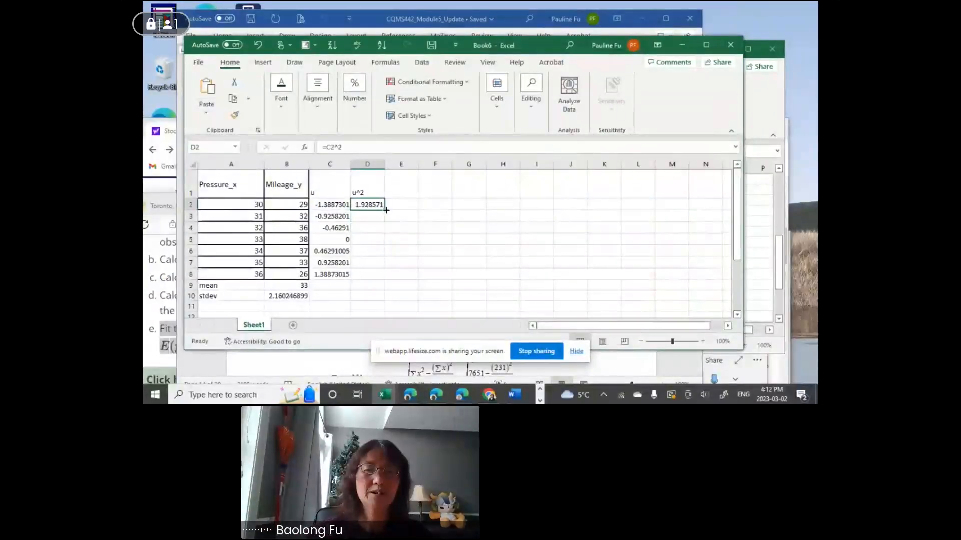
{"action": "left_click_drag", "start_coordinate": [387, 210], "coordinate": [382, 278]}
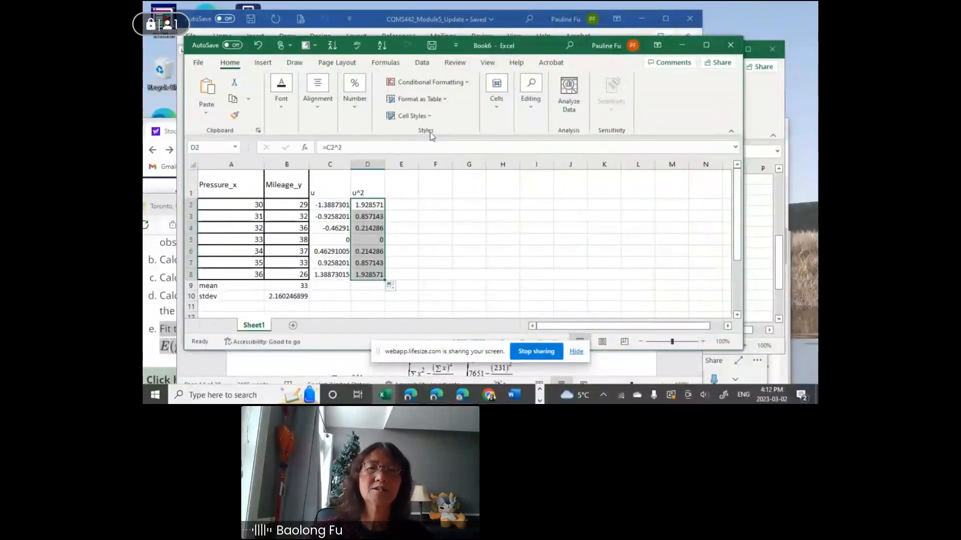
{"action": "left_click", "coordinate": [434, 218]}
{"action": "left_click_drag", "start_coordinate": [323, 204], "coordinate": [325, 273]}
{"action": "left_click_drag", "start_coordinate": [378, 202], "coordinate": [375, 274]}
{"action": "left_click", "coordinate": [439, 239]}
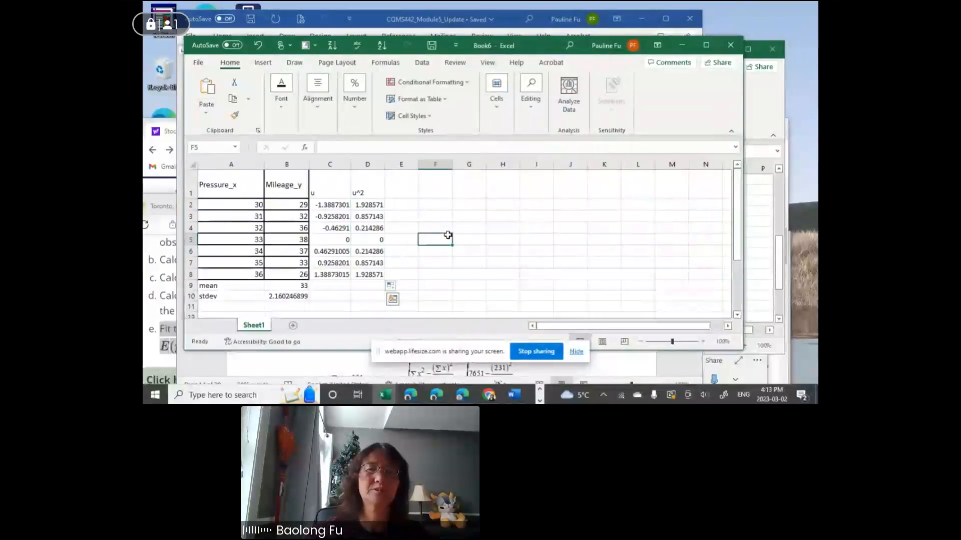
Set up a Data Analysis regression with Y range B1:B8, X range C1:D8 and labels included.
{"action": "left_click", "coordinate": [423, 65]}
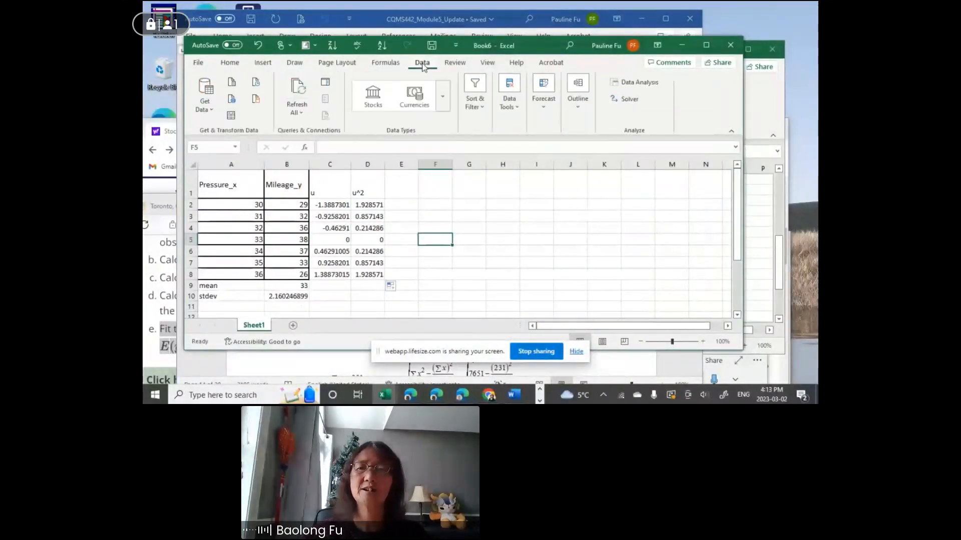
{"action": "left_click", "coordinate": [653, 83]}
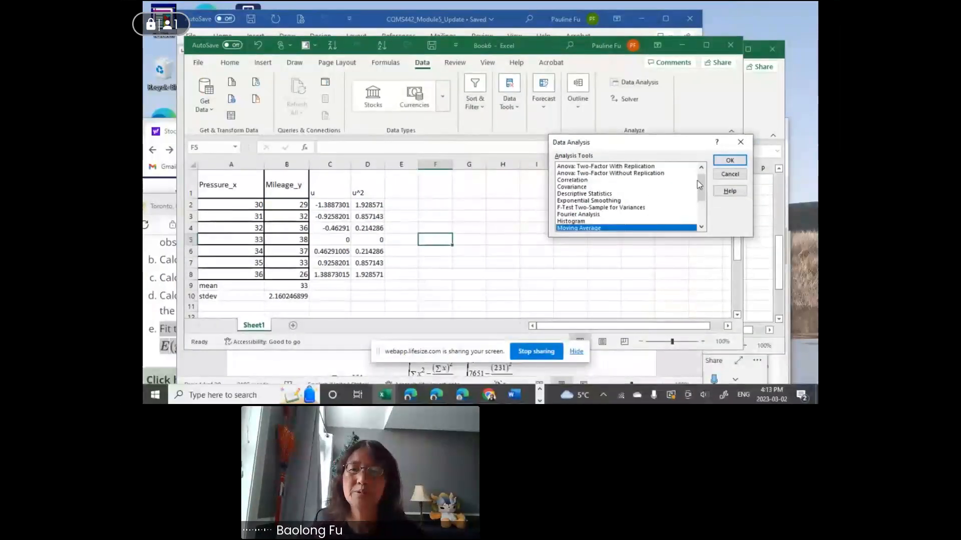
{"action": "left_click_drag", "start_coordinate": [700, 185], "coordinate": [702, 201]}
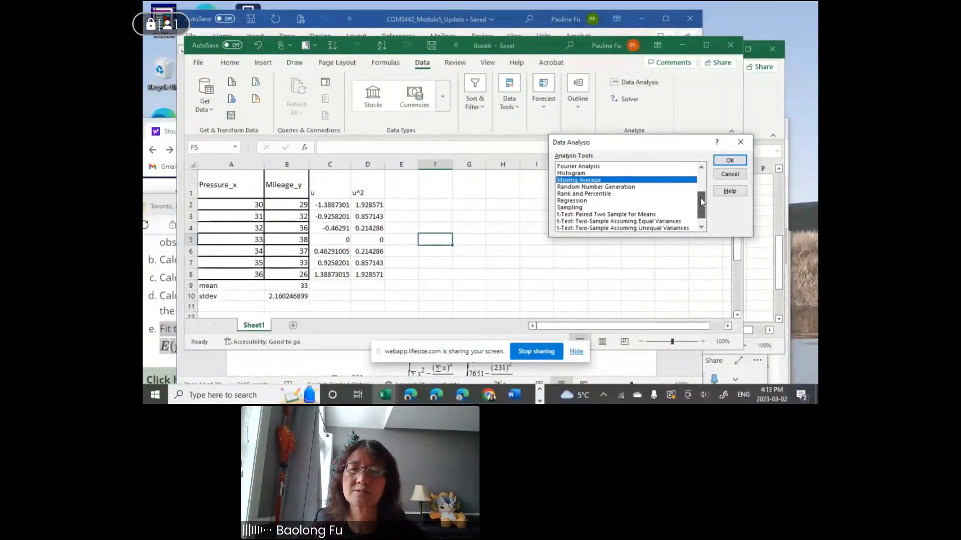
{"action": "left_click", "coordinate": [693, 200]}
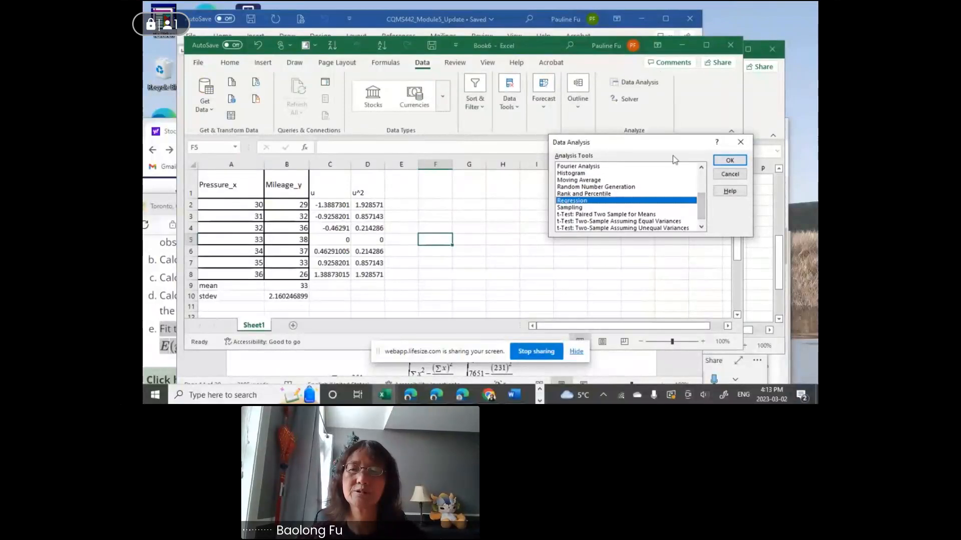
{"action": "left_click", "coordinate": [728, 160]}
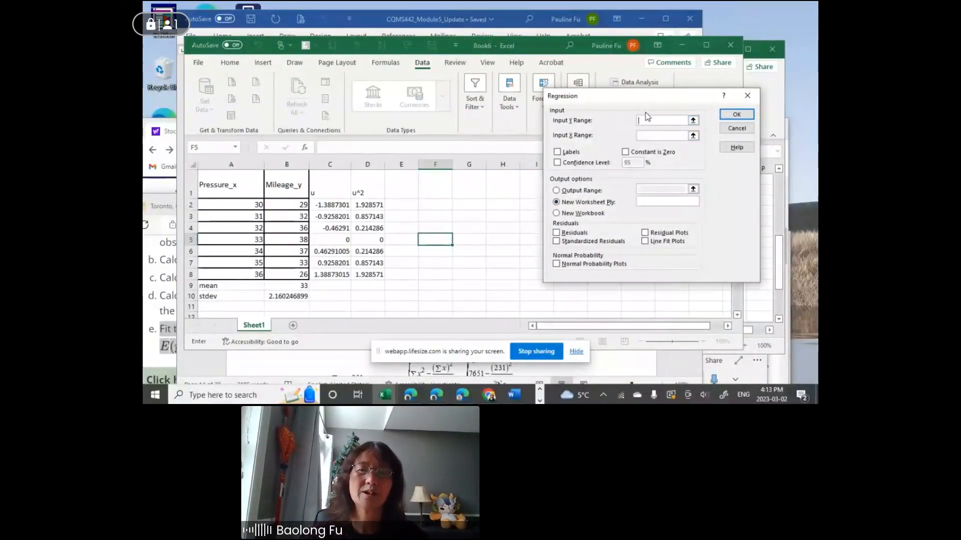
{"action": "left_click_drag", "start_coordinate": [286, 186], "coordinate": [283, 274]}
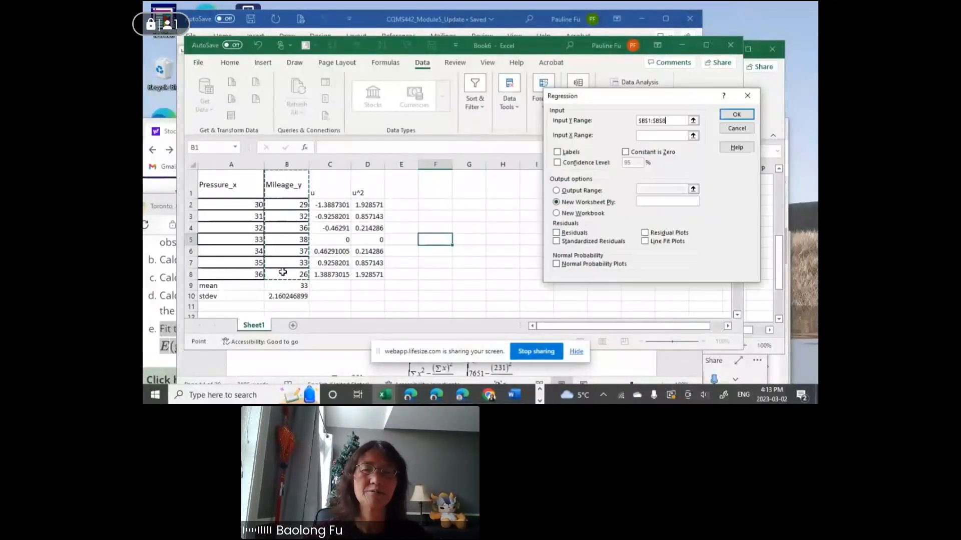
{"action": "left_click", "coordinate": [557, 152]}
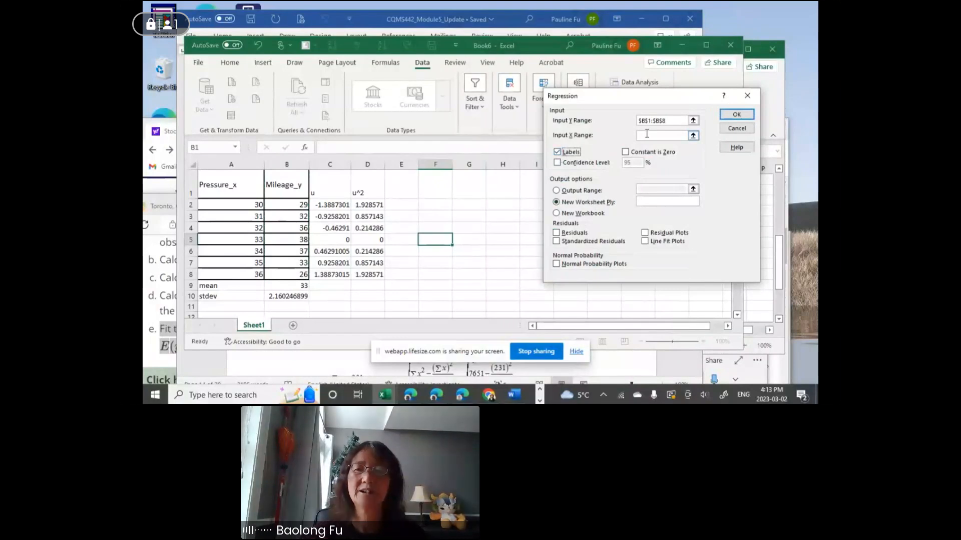
{"action": "left_click_drag", "start_coordinate": [330, 193], "coordinate": [369, 274]}
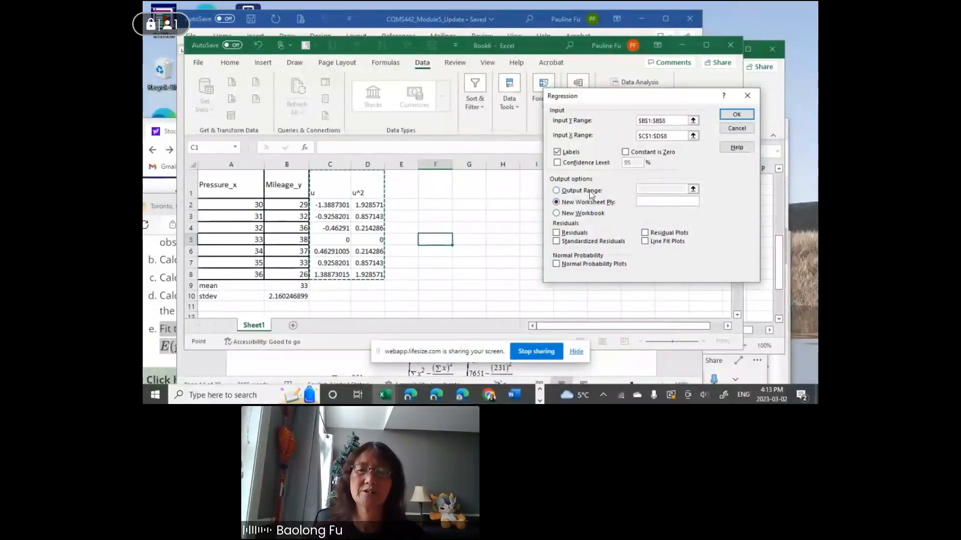
Direct the regression output to cell F2 of the current sheet and run the regression.
{"action": "left_click", "coordinate": [557, 191]}
{"action": "left_click", "coordinate": [653, 185]}
{"action": "left_click", "coordinate": [442, 206]}
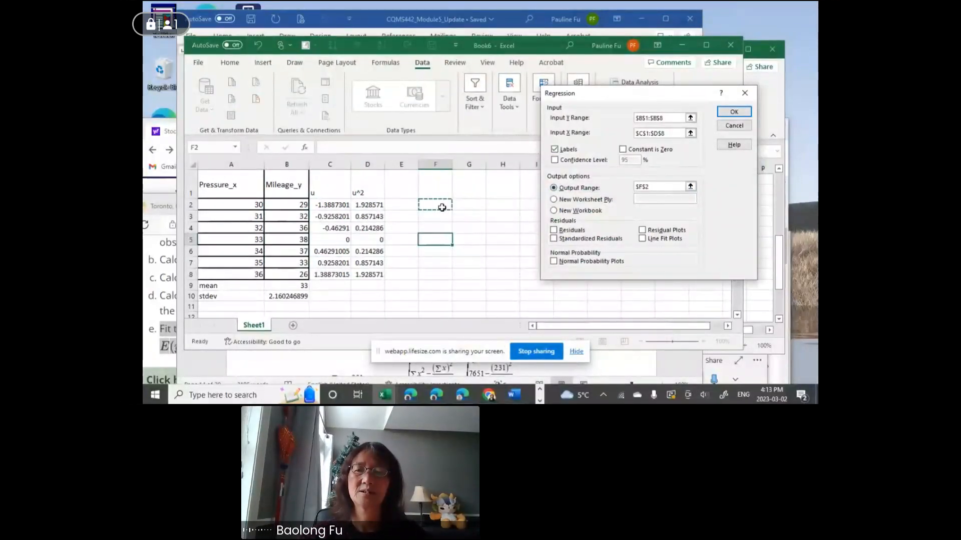
{"action": "left_click", "coordinate": [732, 114]}
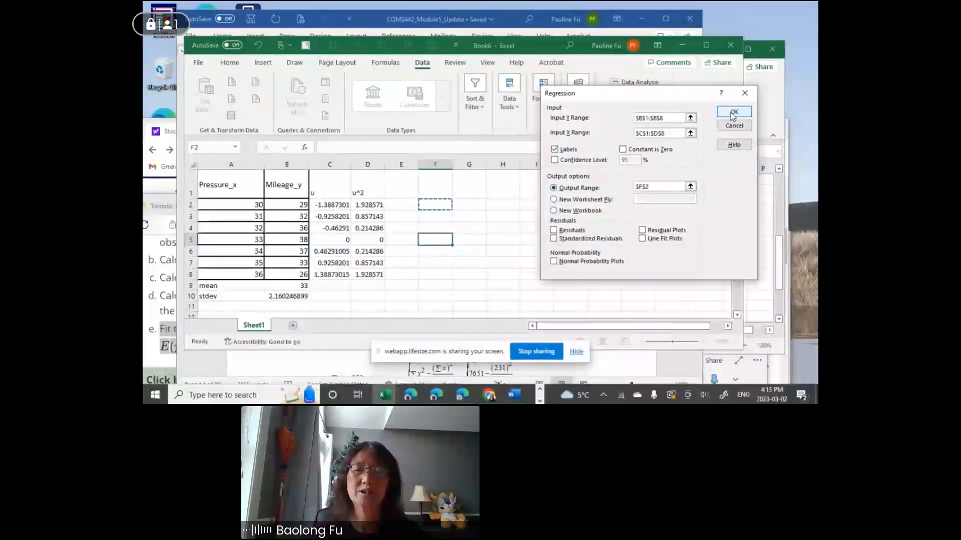
Review the regression statistics, ANOVA and coefficient tables of the summary output, enlarging the workbook window temporarily.
{"action": "scroll", "coordinate": [659, 207], "scroll_direction": "down", "scroll_amount": 2}
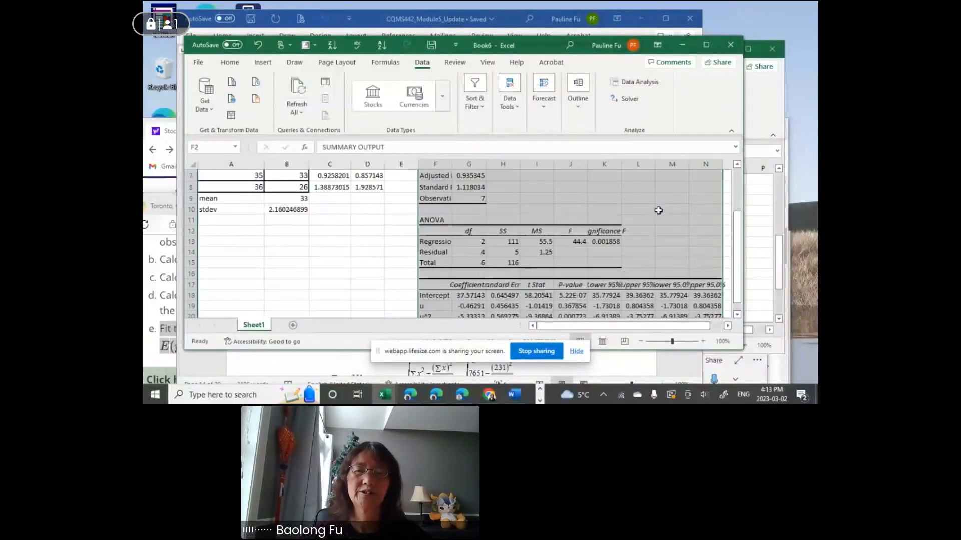
{"action": "scroll", "coordinate": [658, 211], "scroll_direction": "down", "scroll_amount": 1}
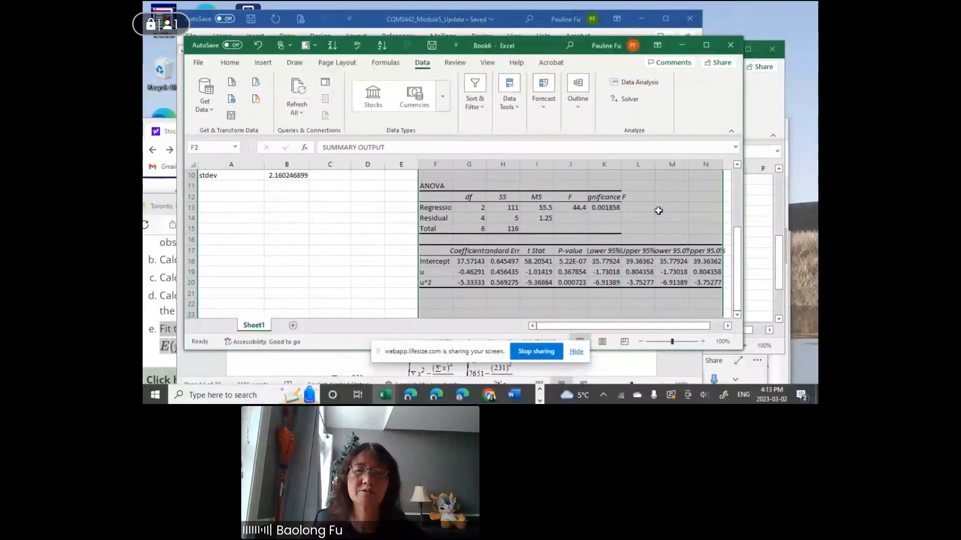
{"action": "left_click", "coordinate": [706, 45]}
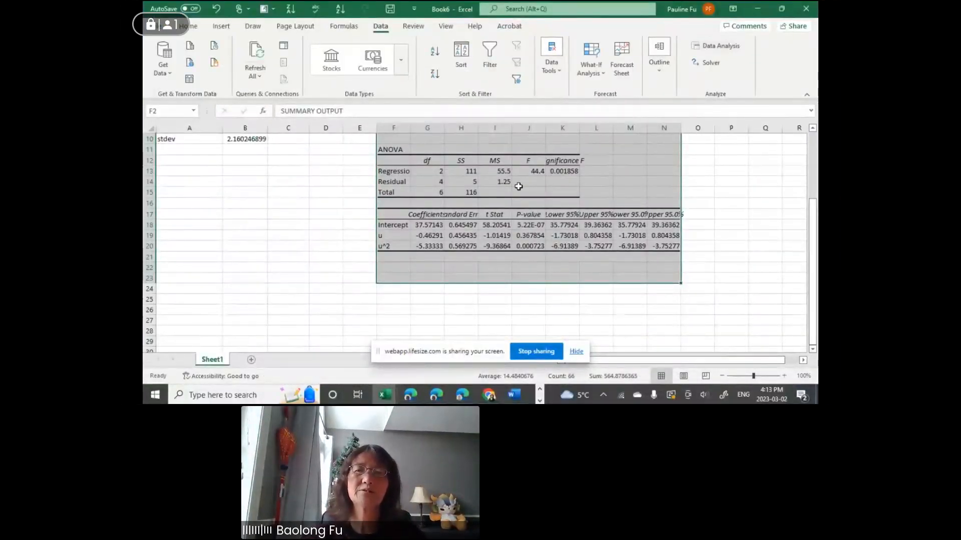
{"action": "scroll", "coordinate": [667, 229], "scroll_direction": "up", "scroll_amount": 2}
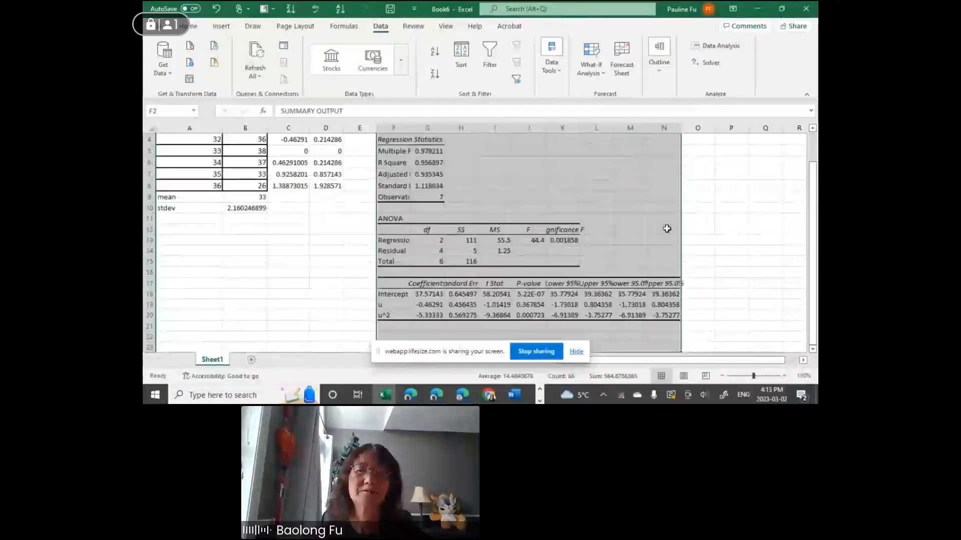
{"action": "left_click", "coordinate": [782, 9]}
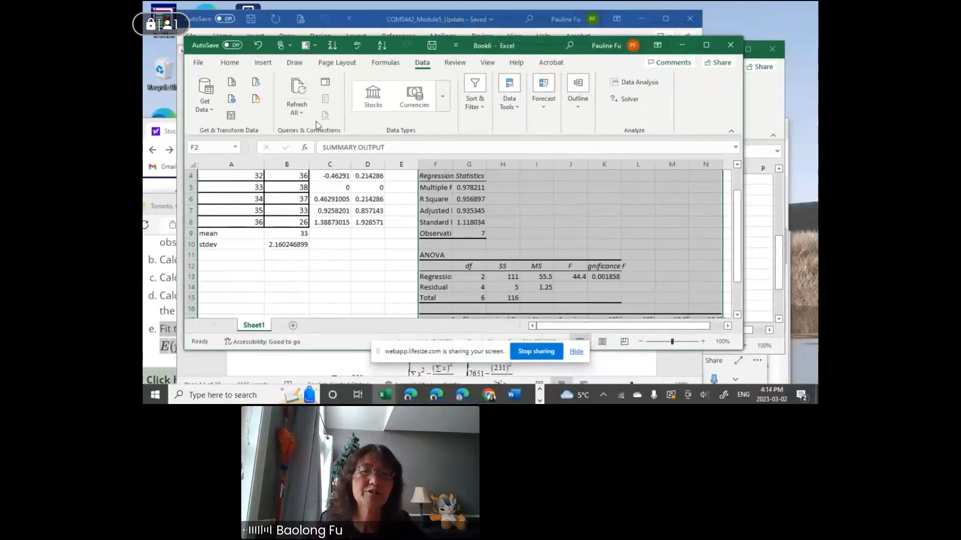
Switch to the CQMS442_Module5_Update document in Word and examine the worked solution, its SPSS output and the procedure screenshots.
{"action": "left_click", "coordinate": [378, 25]}
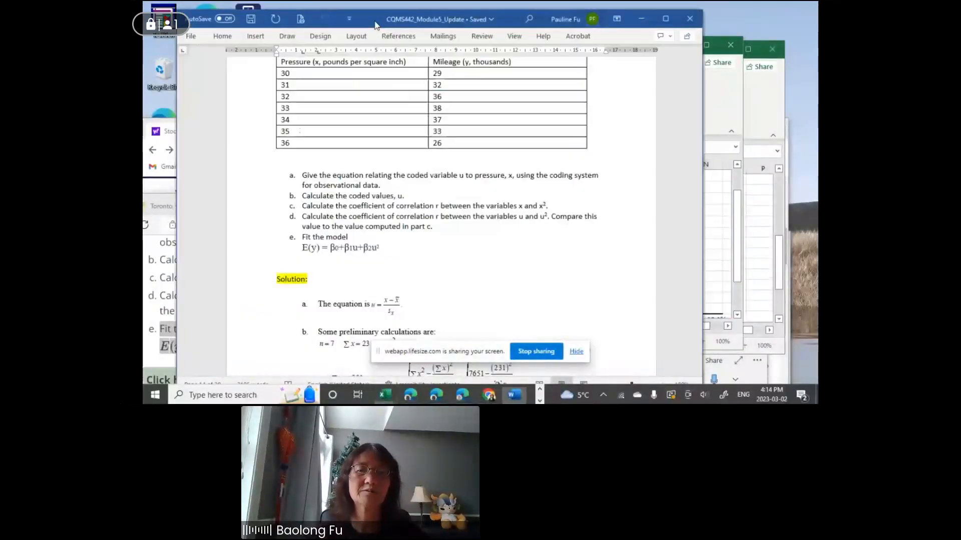
{"action": "scroll", "coordinate": [419, 242], "scroll_direction": "down", "scroll_amount": 1}
{"action": "scroll", "coordinate": [419, 241], "scroll_direction": "down", "scroll_amount": 10}
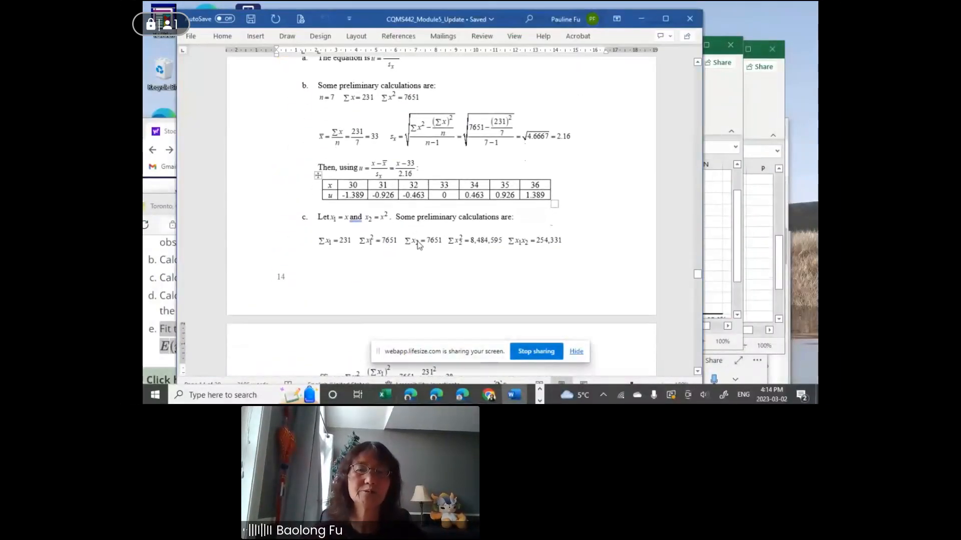
{"action": "scroll", "coordinate": [418, 242], "scroll_direction": "down", "scroll_amount": 12}
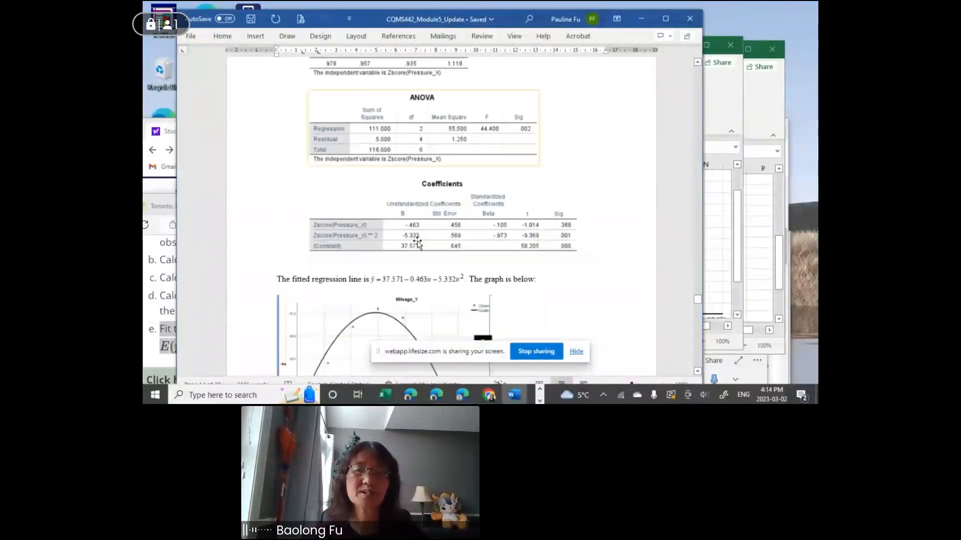
{"action": "scroll", "coordinate": [418, 243], "scroll_direction": "down", "scroll_amount": 10}
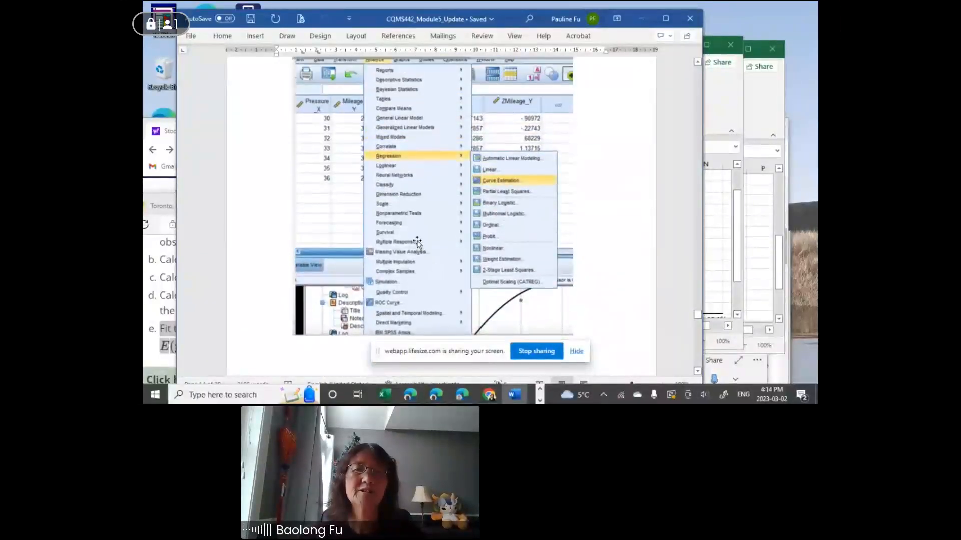
{"action": "scroll", "coordinate": [417, 243], "scroll_direction": "down", "scroll_amount": 8}
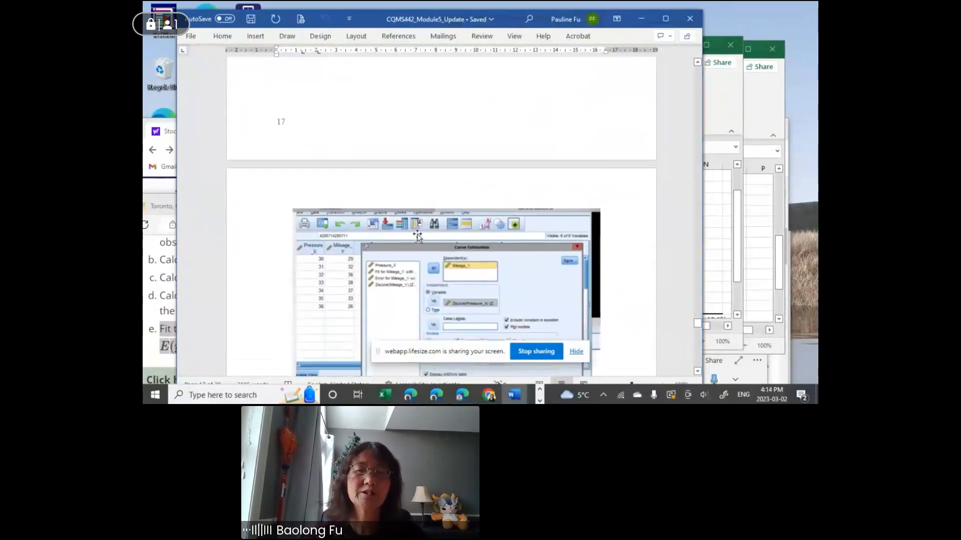
{"action": "scroll", "coordinate": [418, 235], "scroll_direction": "down", "scroll_amount": 5}
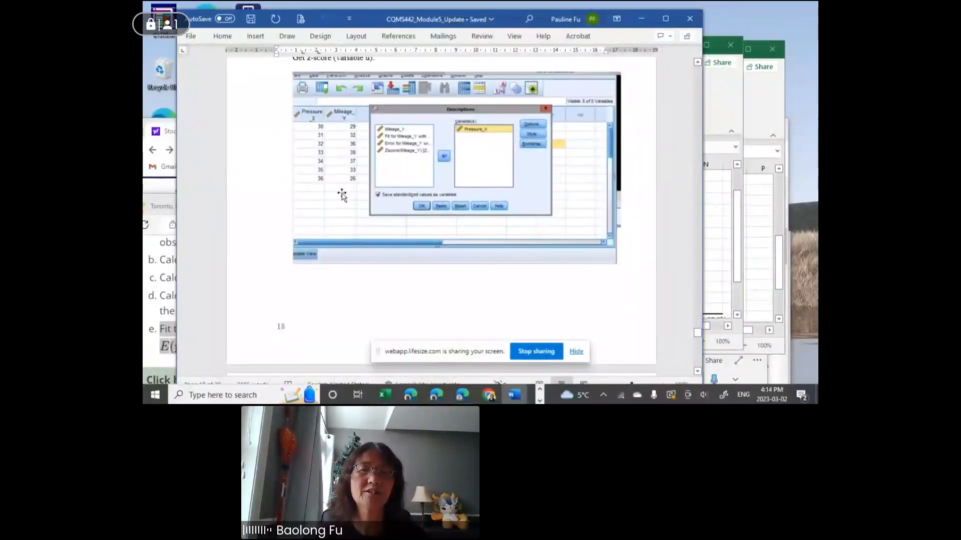
Examine the document's SPSS procedure for a second-order polynomial, covering the Regression > Curve Estimation and z-score screenshots.
{"action": "scroll", "coordinate": [371, 156], "scroll_direction": "up", "scroll_amount": 2}
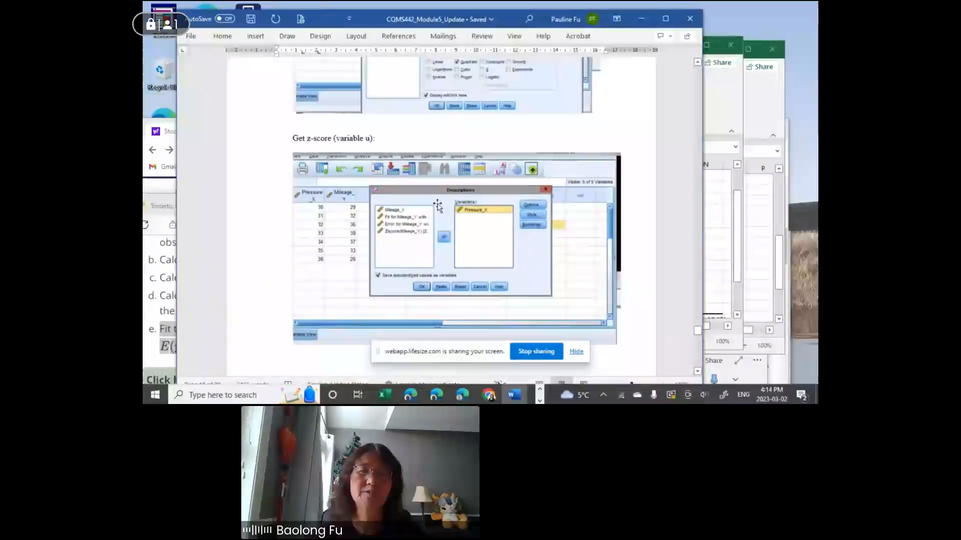
{"action": "scroll", "coordinate": [438, 205], "scroll_direction": "up", "scroll_amount": 7}
{"action": "scroll", "coordinate": [437, 206], "scroll_direction": "up", "scroll_amount": 12}
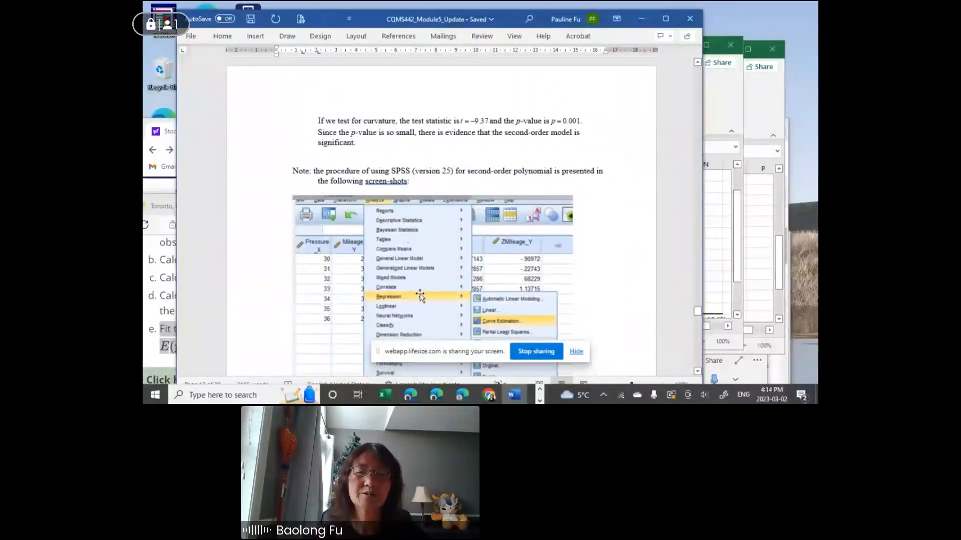
{"action": "scroll", "coordinate": [420, 295], "scroll_direction": "down", "scroll_amount": 4}
{"action": "scroll", "coordinate": [513, 220], "scroll_direction": "down", "scroll_amount": 4}
{"action": "scroll", "coordinate": [514, 220], "scroll_direction": "down", "scroll_amount": 15}
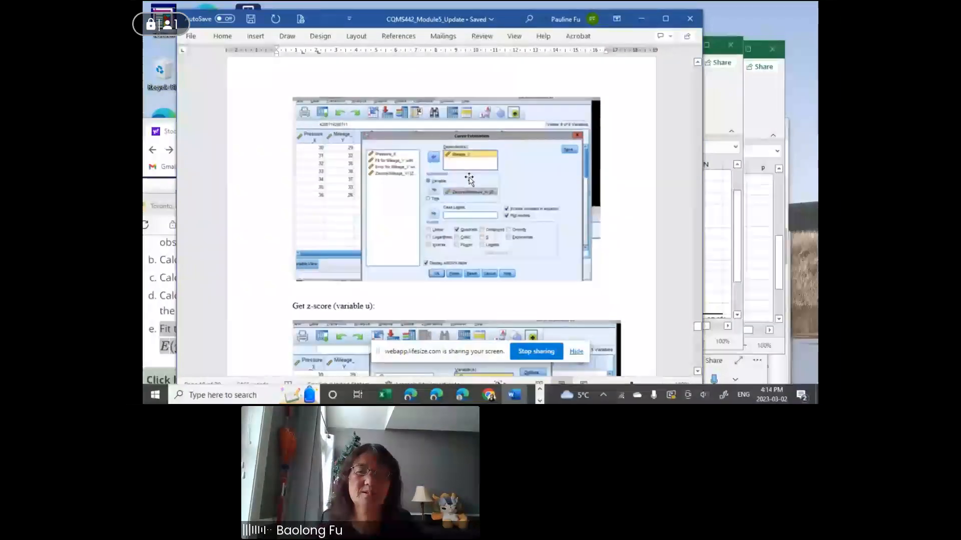
{"action": "scroll", "coordinate": [470, 180], "scroll_direction": "down", "scroll_amount": 20}
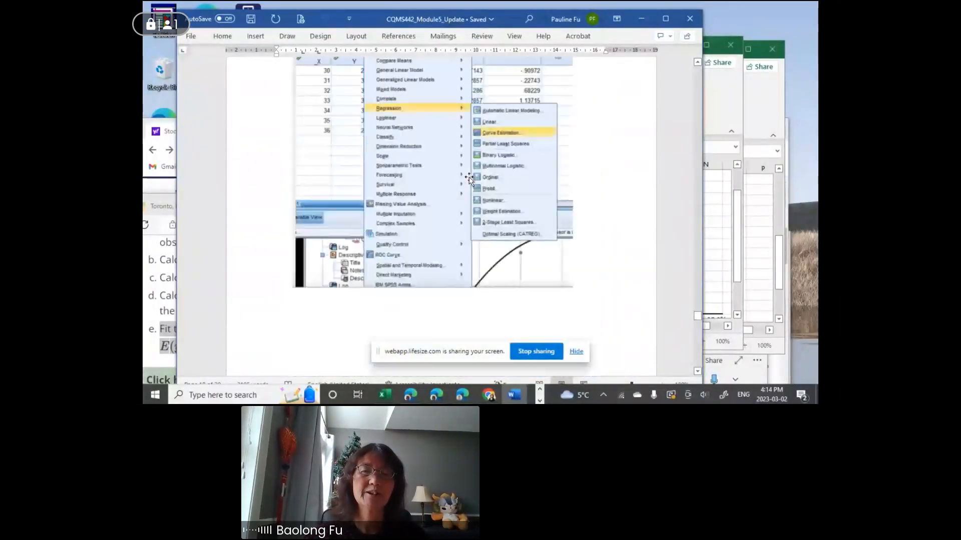
Bring up the document's SPSS output tables and arrange the Word window and a narrowed Book6 workbook window side by side.
{"action": "scroll", "coordinate": [470, 180], "scroll_direction": "up", "scroll_amount": 2}
{"action": "scroll", "coordinate": [469, 178], "scroll_direction": "up", "scroll_amount": 6}
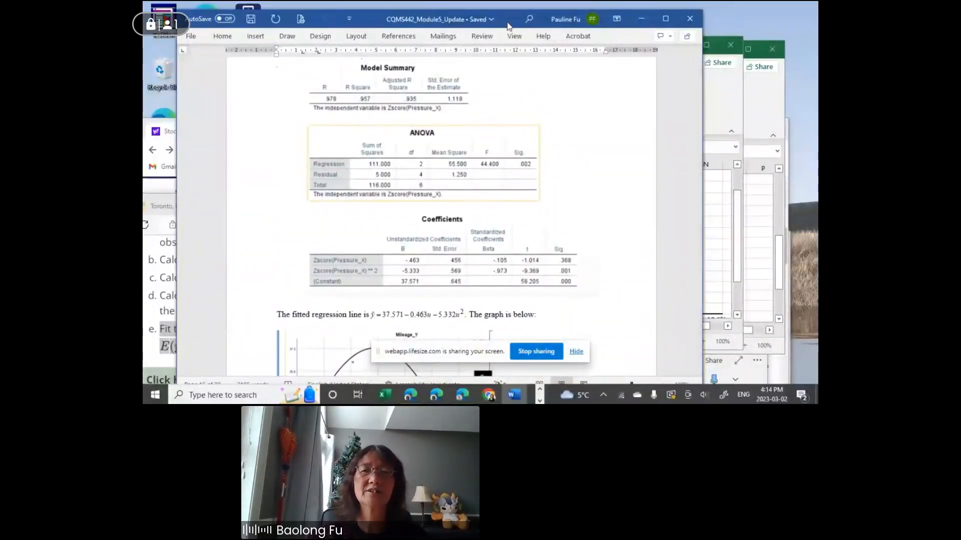
{"action": "left_click_drag", "start_coordinate": [508, 25], "coordinate": [372, 34]}
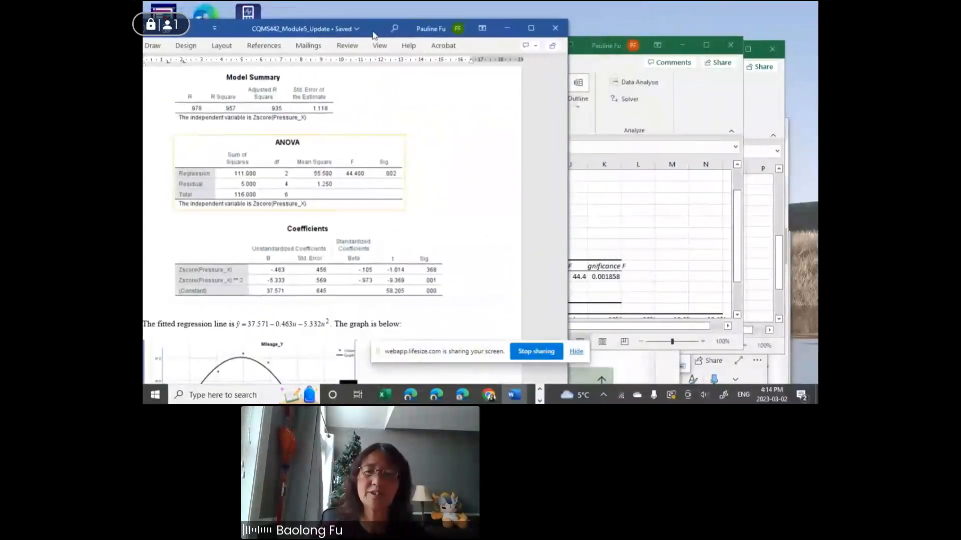
{"action": "left_click", "coordinate": [660, 198]}
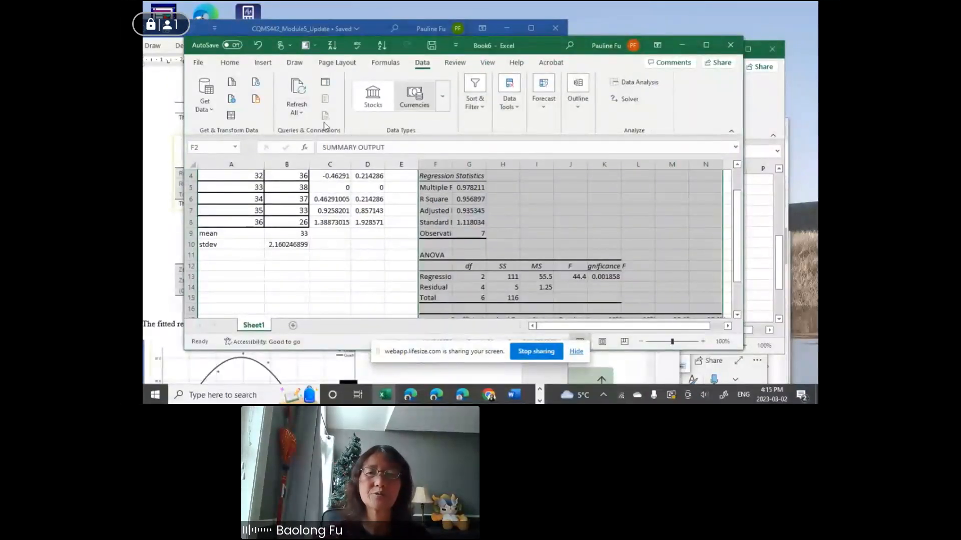
{"action": "left_click_drag", "start_coordinate": [181, 148], "coordinate": [313, 150]}
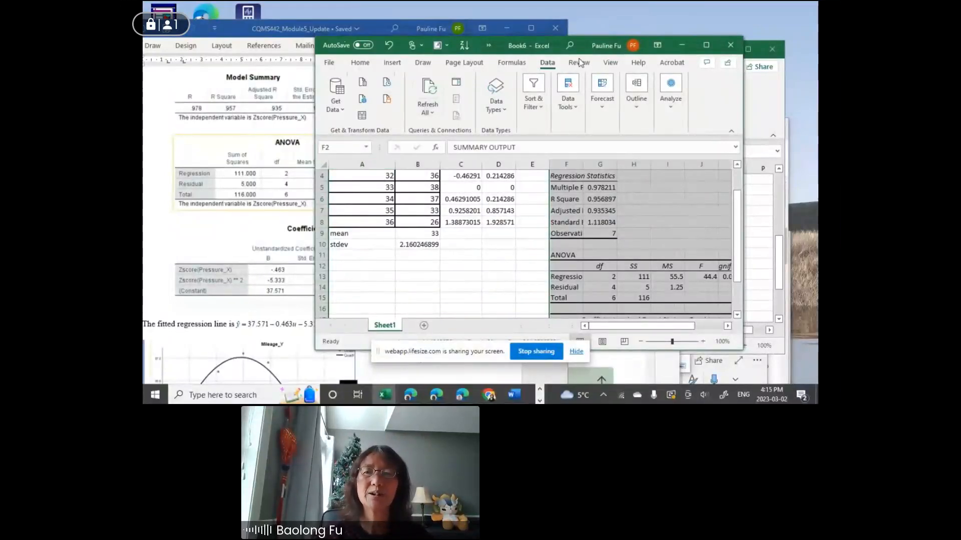
{"action": "left_click_drag", "start_coordinate": [554, 46], "coordinate": [644, 25]}
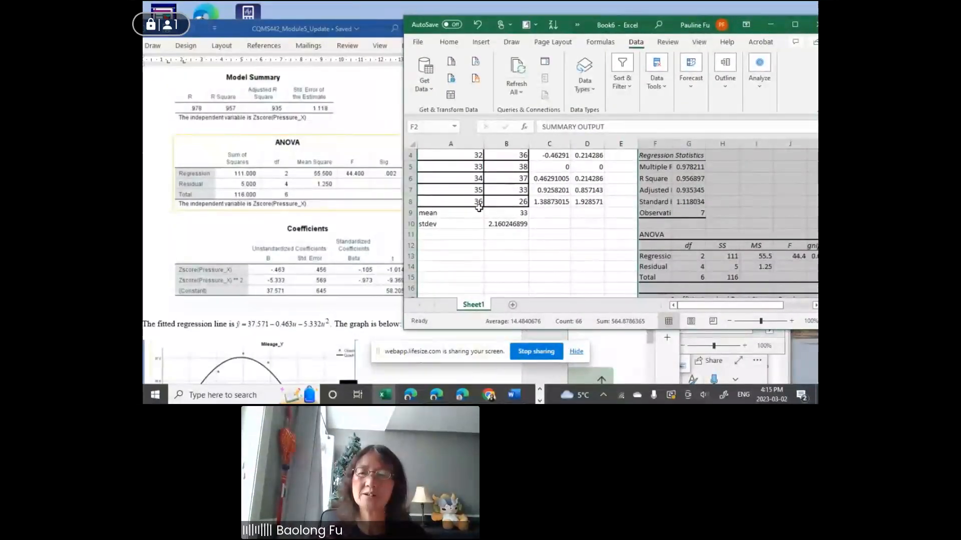
Compare the ANOVA and coefficient tables of the Excel regression output with the SPSS tables in the Word document.
{"action": "scroll", "coordinate": [715, 267], "scroll_direction": "right", "scroll_amount": 3}
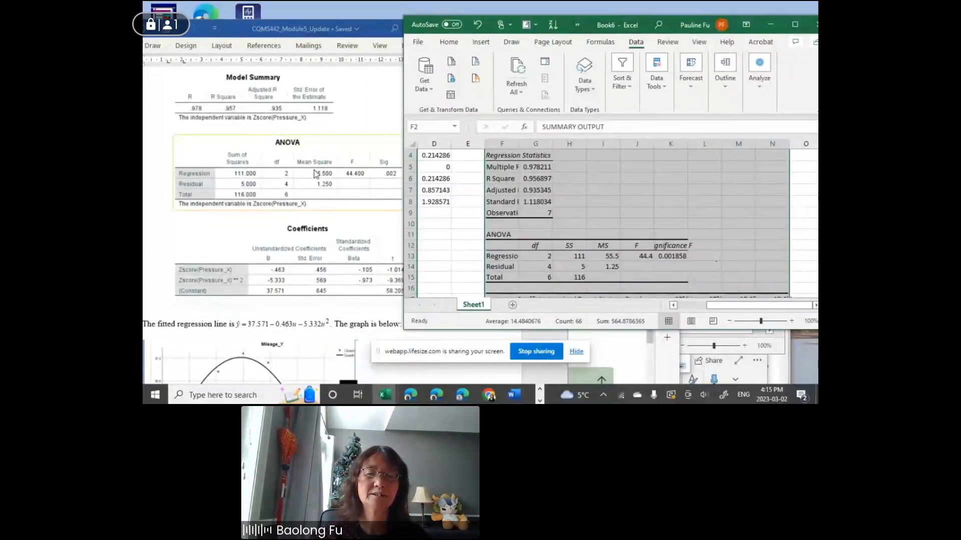
{"action": "scroll", "coordinate": [317, 184], "scroll_direction": "down", "scroll_amount": 1}
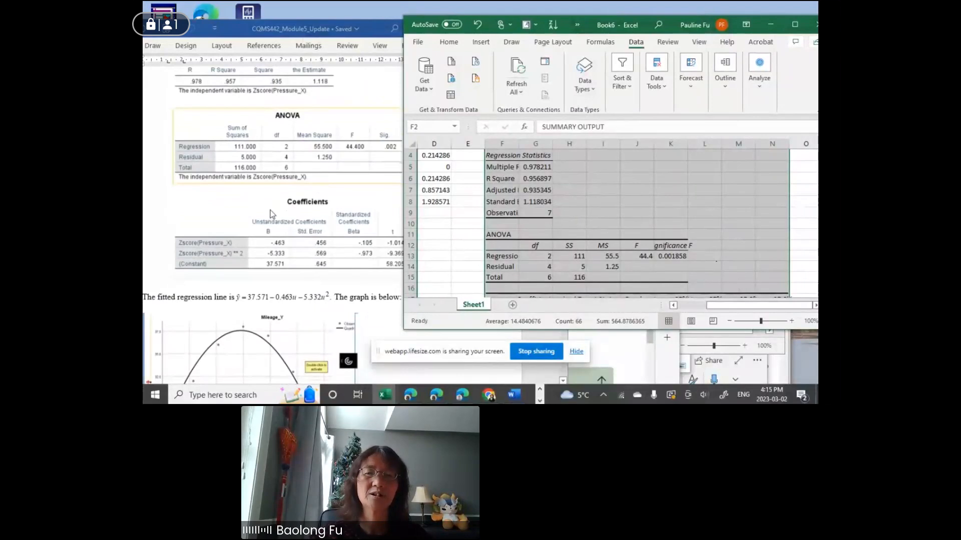
{"action": "scroll", "coordinate": [422, 214], "scroll_direction": "down", "scroll_amount": 2}
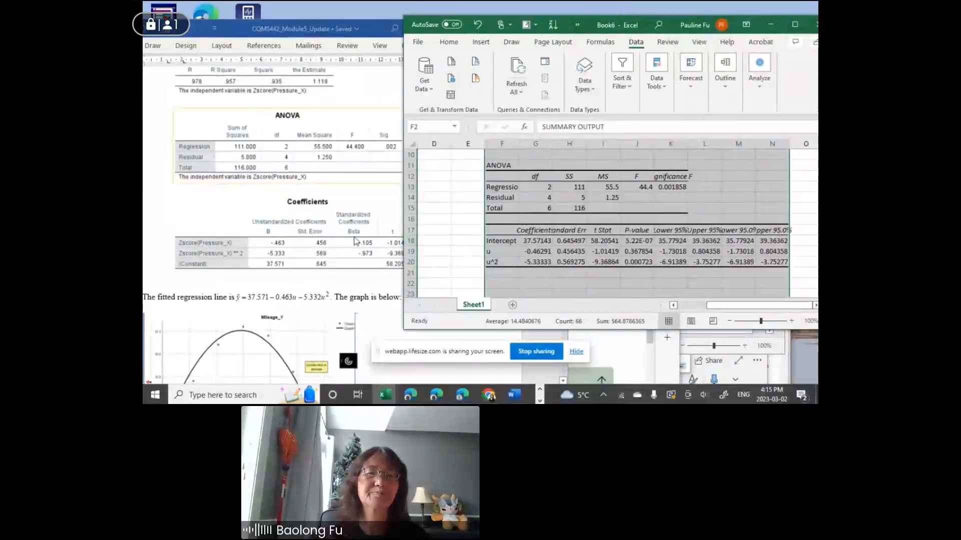
{"action": "left_click", "coordinate": [256, 212]}
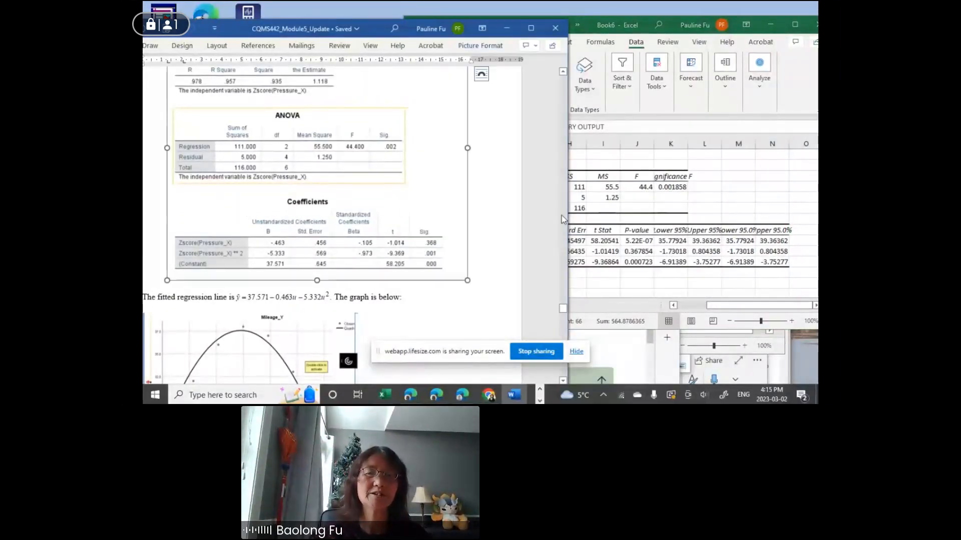
{"action": "left_click", "coordinate": [592, 118]}
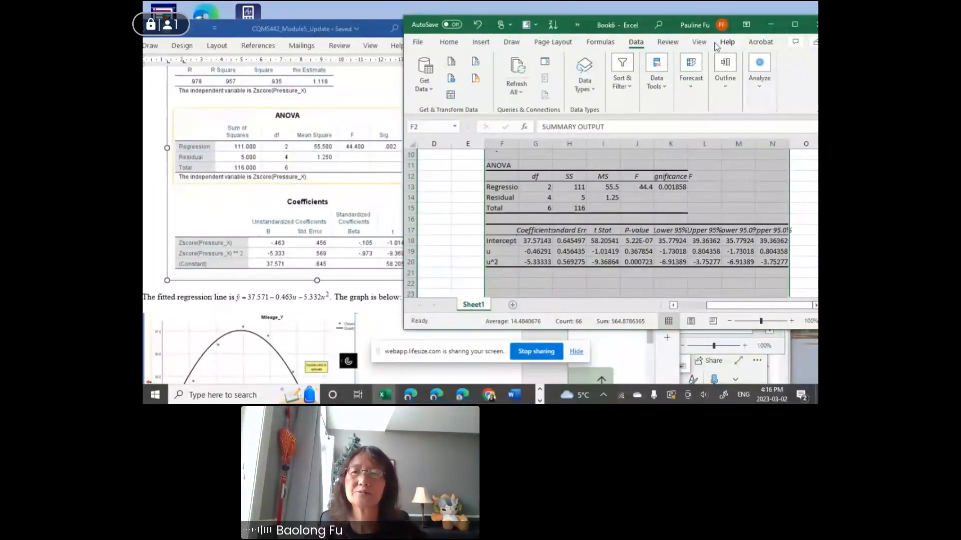
Minimize the Book6 workbook and the A2_A3 marking workbook.
{"action": "key", "text": "alt+Tab"}
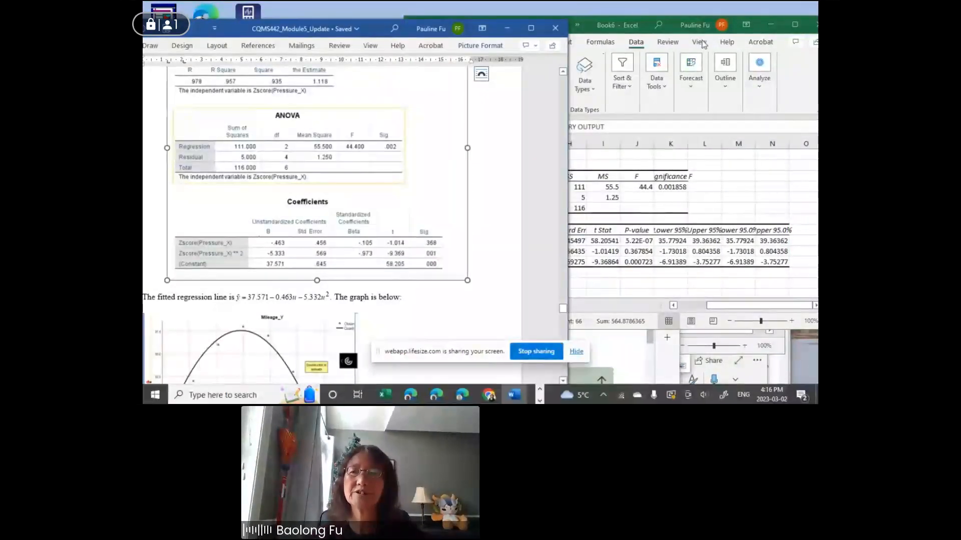
{"action": "double_click", "coordinate": [728, 27]}
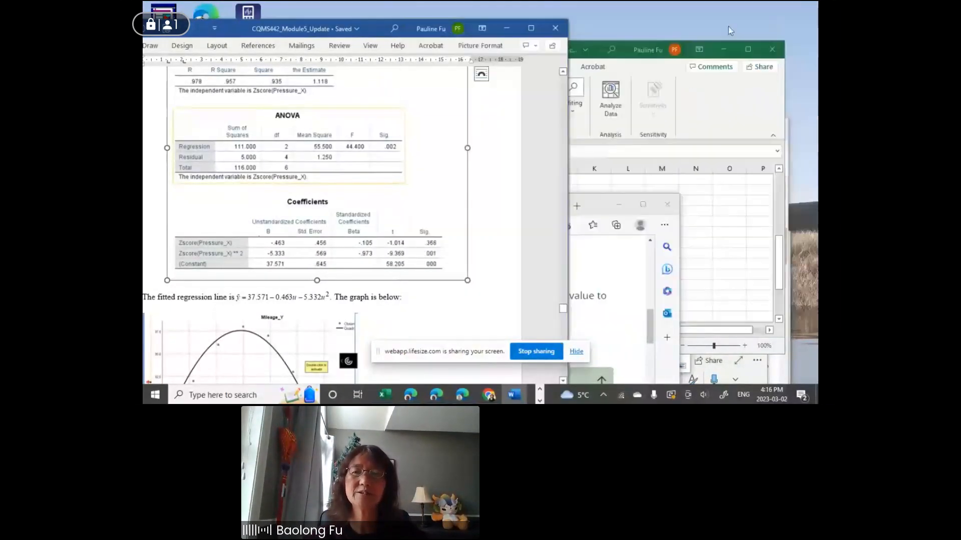
{"action": "left_click", "coordinate": [703, 130]}
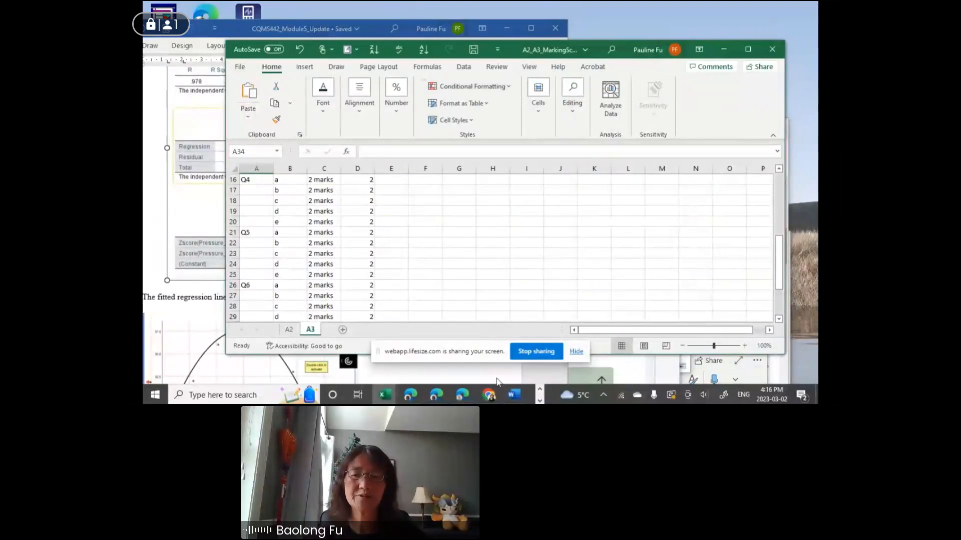
{"action": "left_click", "coordinate": [539, 397]}
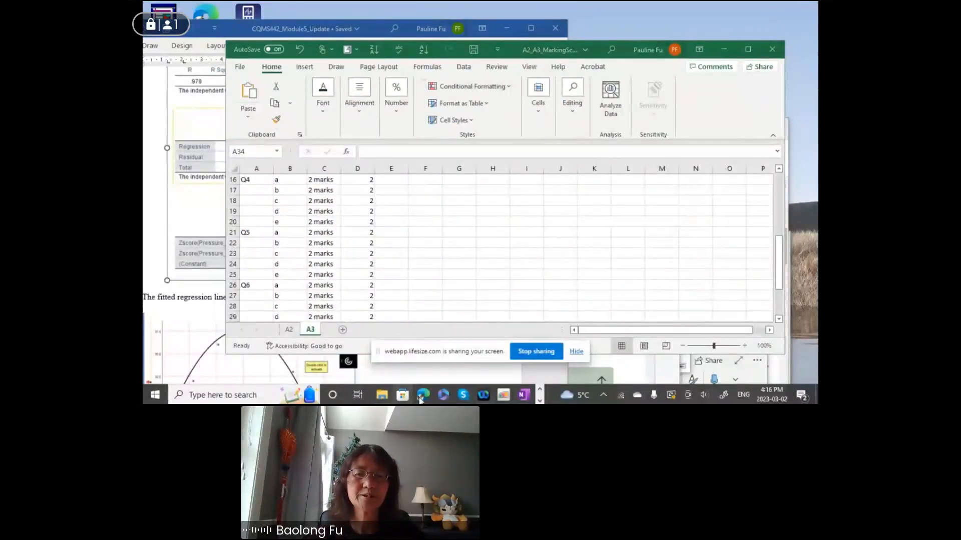
{"action": "left_click", "coordinate": [724, 49]}
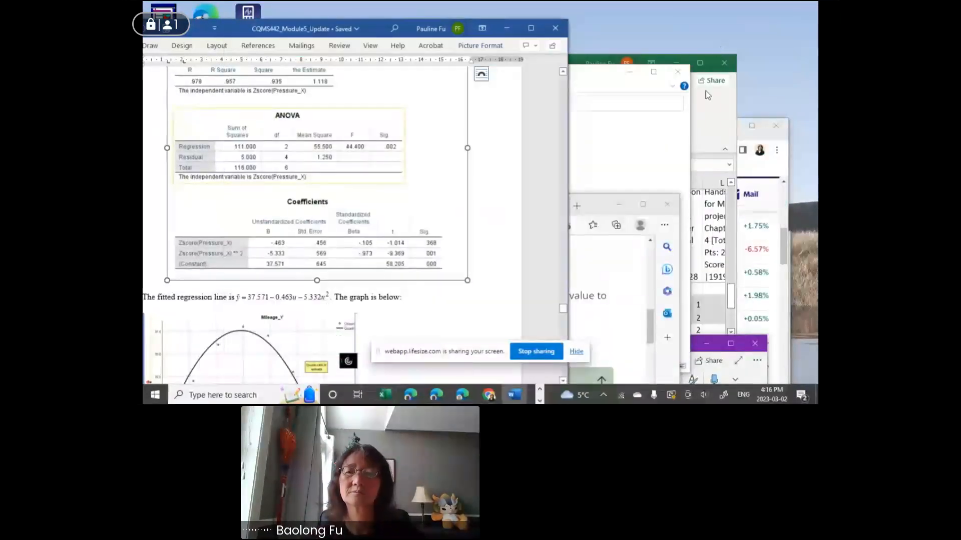
Minimize the Word document, course browser, file folder and comp1115 workbook windows, and move the Yahoo Finance browser window higher.
{"action": "left_click", "coordinate": [506, 28]}
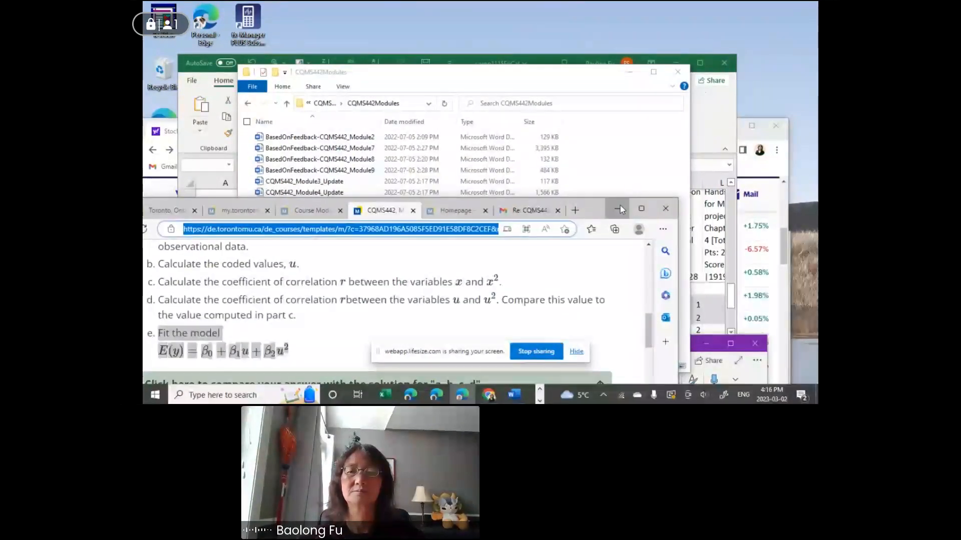
{"action": "left_click", "coordinate": [618, 205]}
{"action": "left_click", "coordinate": [630, 73]}
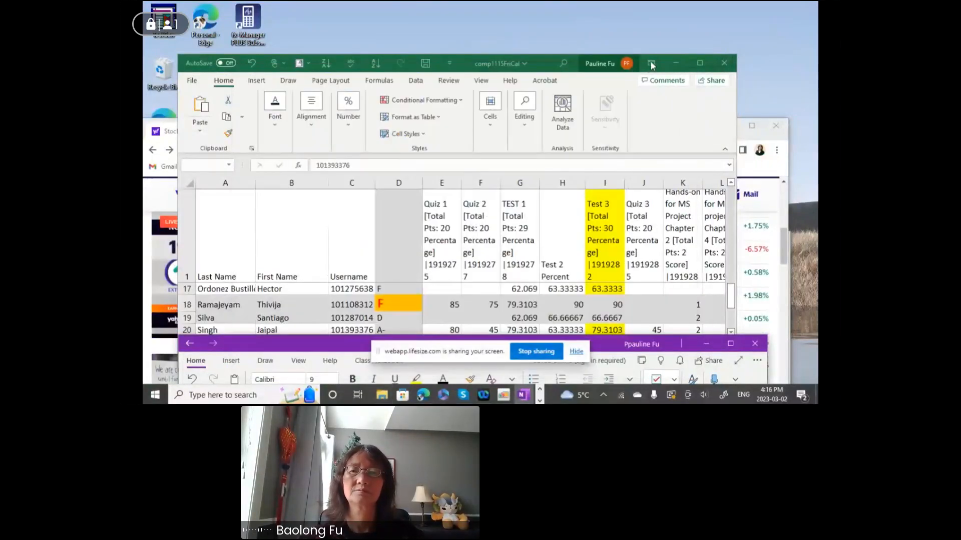
{"action": "left_click", "coordinate": [678, 63]}
{"action": "left_click_drag", "start_coordinate": [600, 137], "coordinate": [626, 34]}
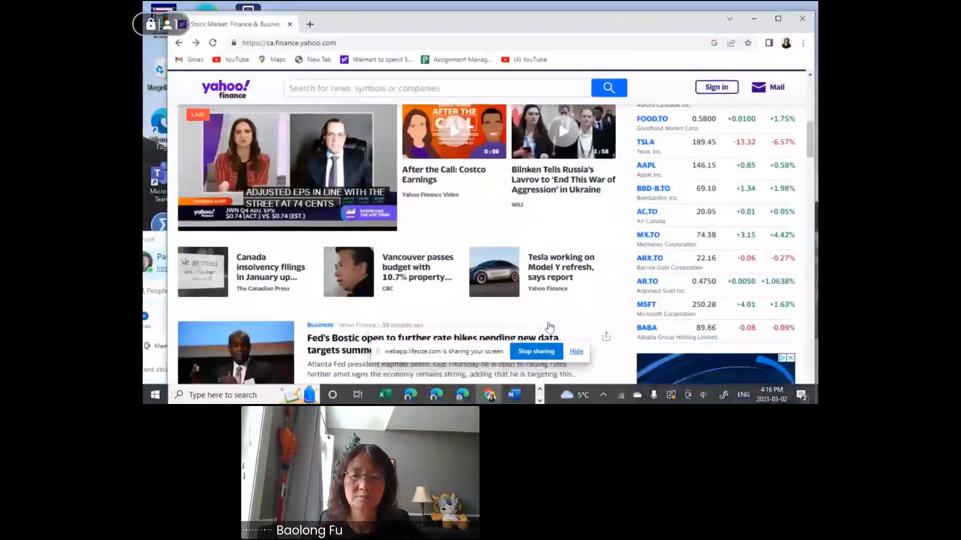
Stop sharing the screen in the Lifesize web meeting.
{"action": "left_click", "coordinate": [539, 390]}
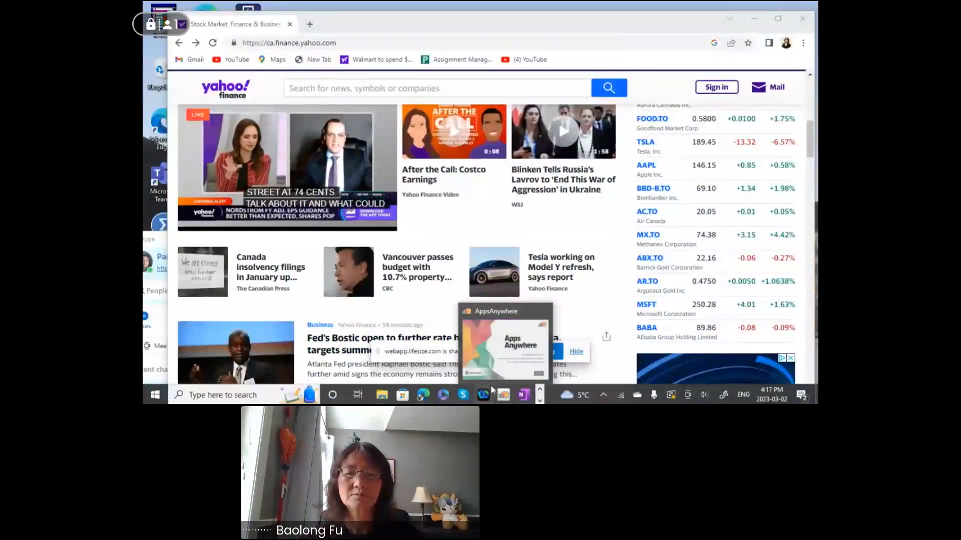
{"action": "left_click", "coordinate": [540, 401]}
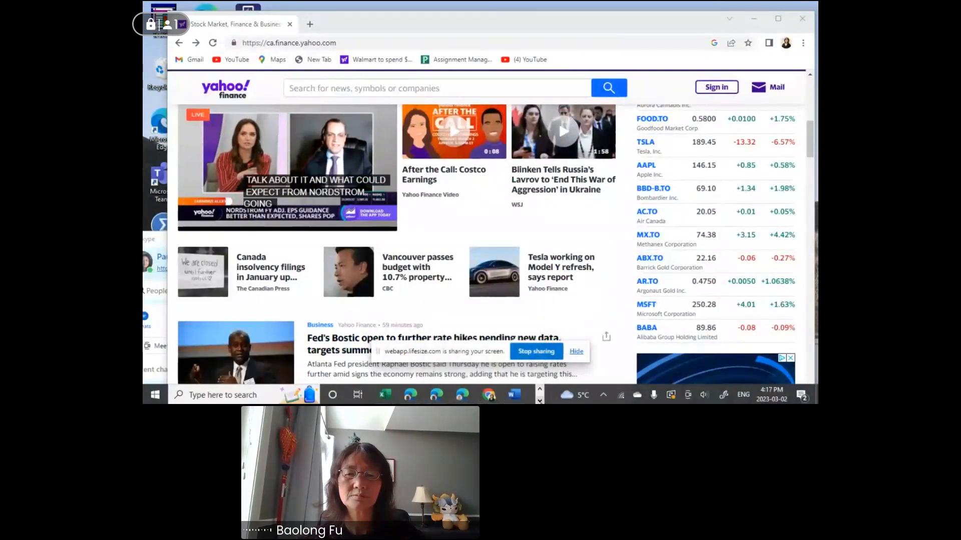
{"action": "left_click", "coordinate": [539, 389]}
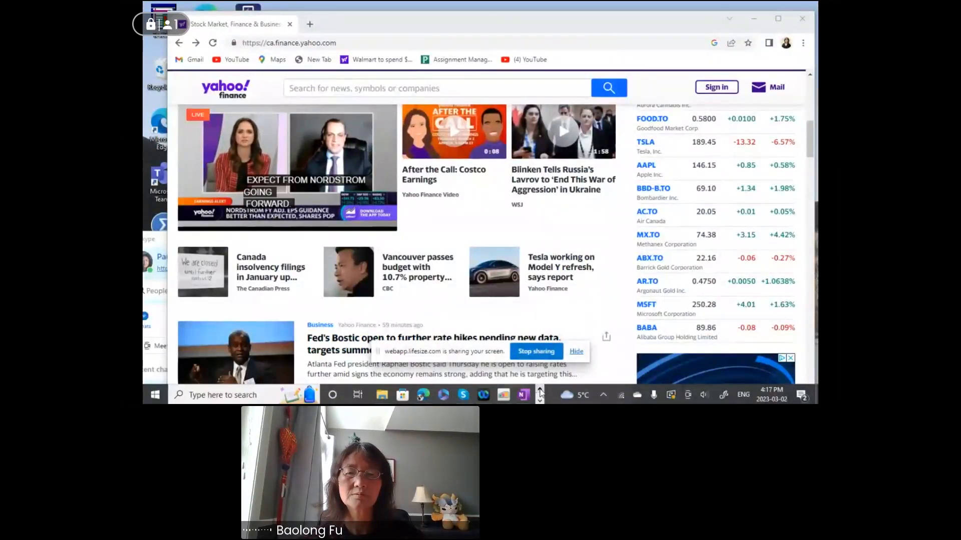
{"action": "left_click", "coordinate": [538, 352]}
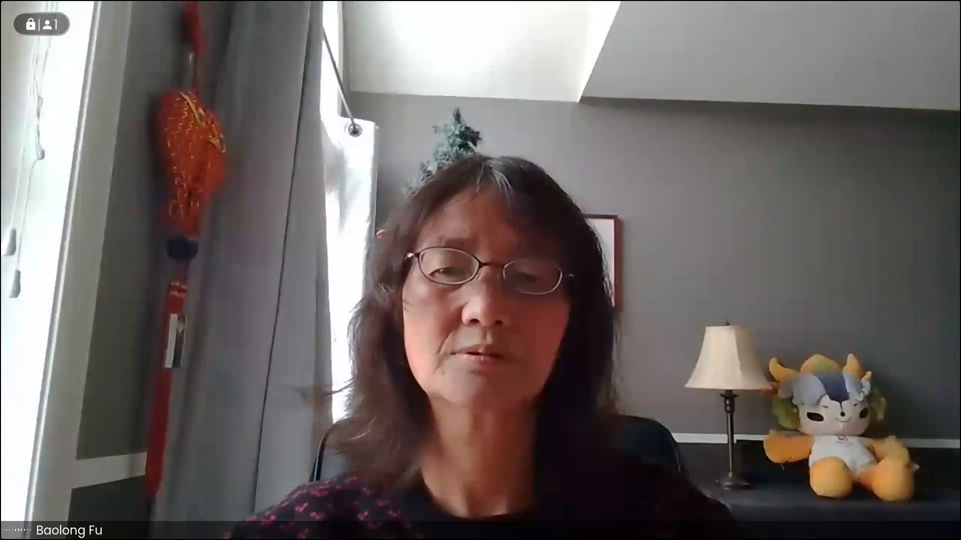